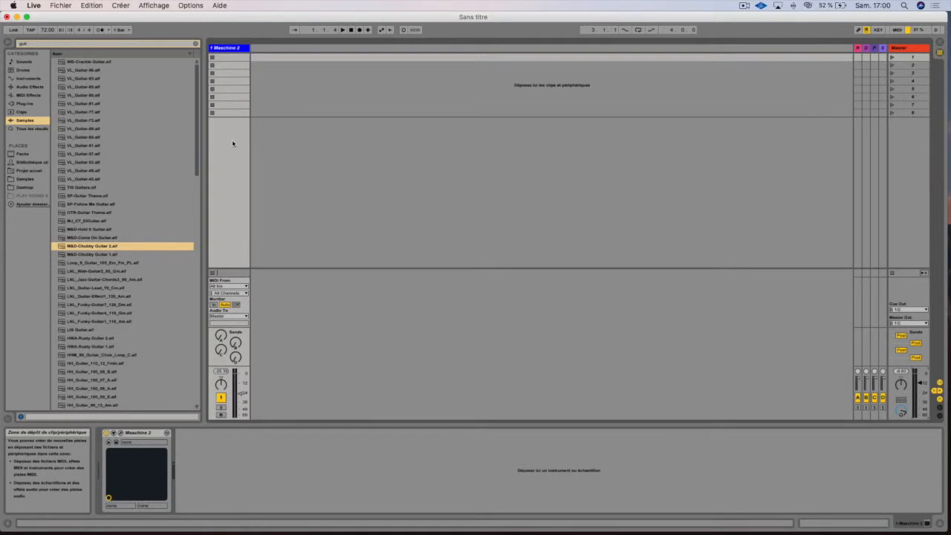
Load the Guitar Rig 5 FX Audio Unit plug-in onto a new audio track beside the Maschine 2 track
{"action": "left_click", "coordinate": [225, 48]}
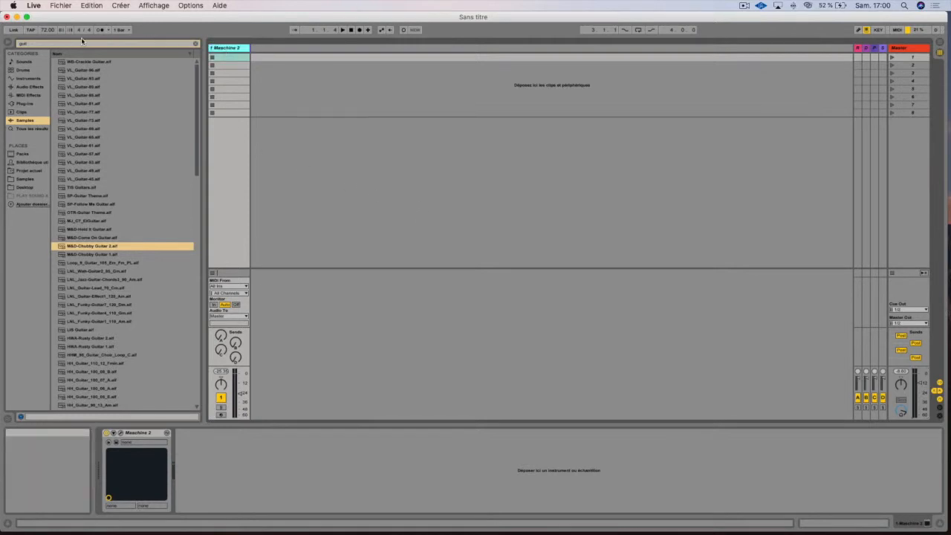
{"action": "left_click", "coordinate": [23, 80]}
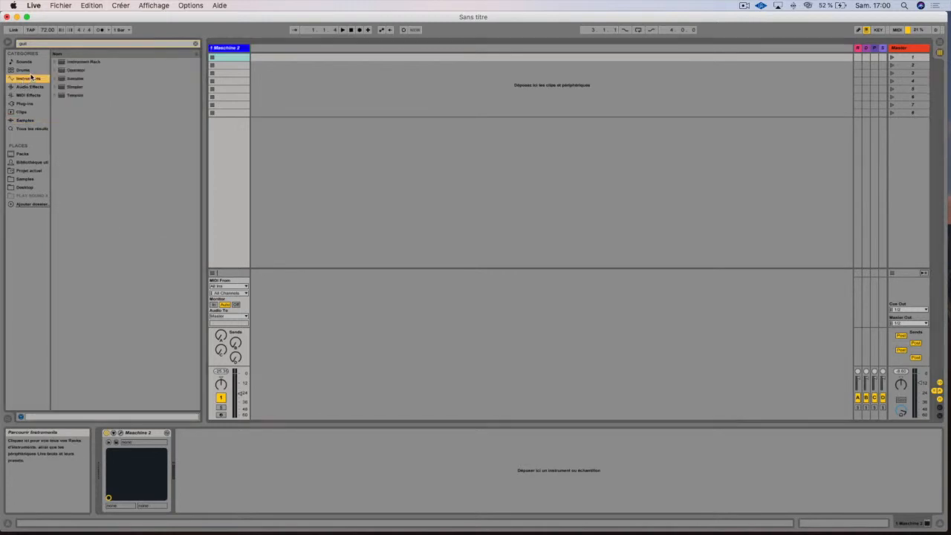
{"action": "left_click", "coordinate": [25, 104]}
{"action": "left_click", "coordinate": [74, 87]}
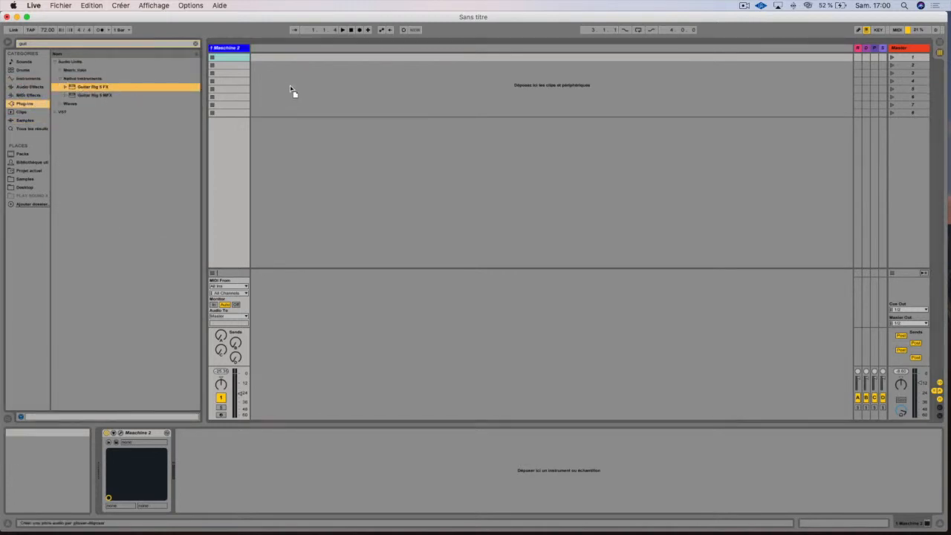
{"action": "left_click_drag", "start_coordinate": [289, 85], "coordinate": [290, 87]}
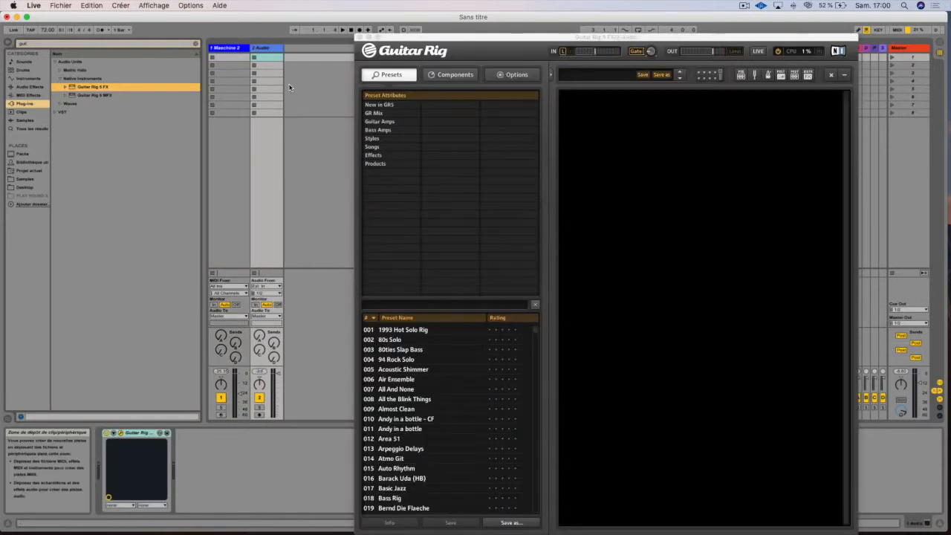
{"action": "left_click_drag", "start_coordinate": [411, 39], "coordinate": [345, 41]}
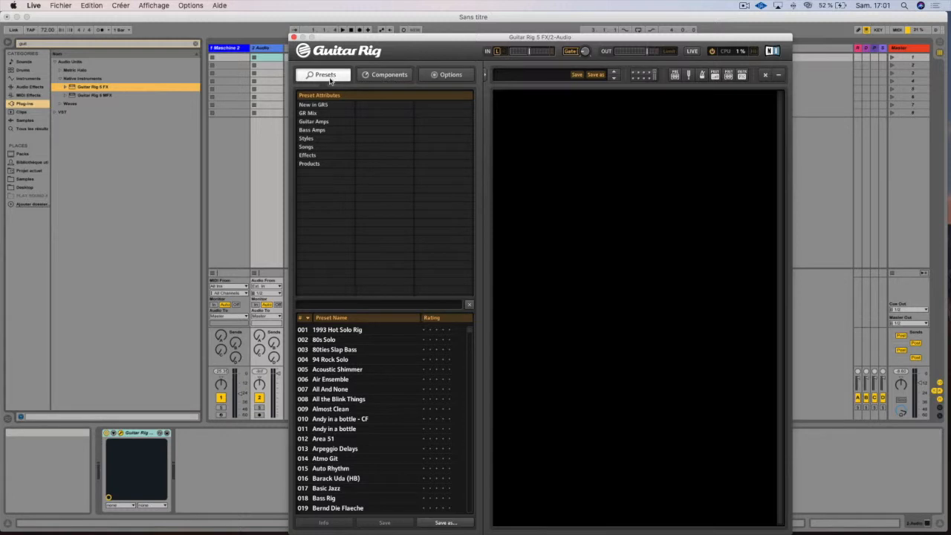
Load the Freely preset from the Effects presets in Guitar Rig
{"action": "left_click", "coordinate": [327, 131]}
{"action": "left_click", "coordinate": [334, 154]}
{"action": "scroll", "coordinate": [382, 391], "scroll_direction": "down", "scroll_amount": 15}
{"action": "left_click", "coordinate": [348, 407]}
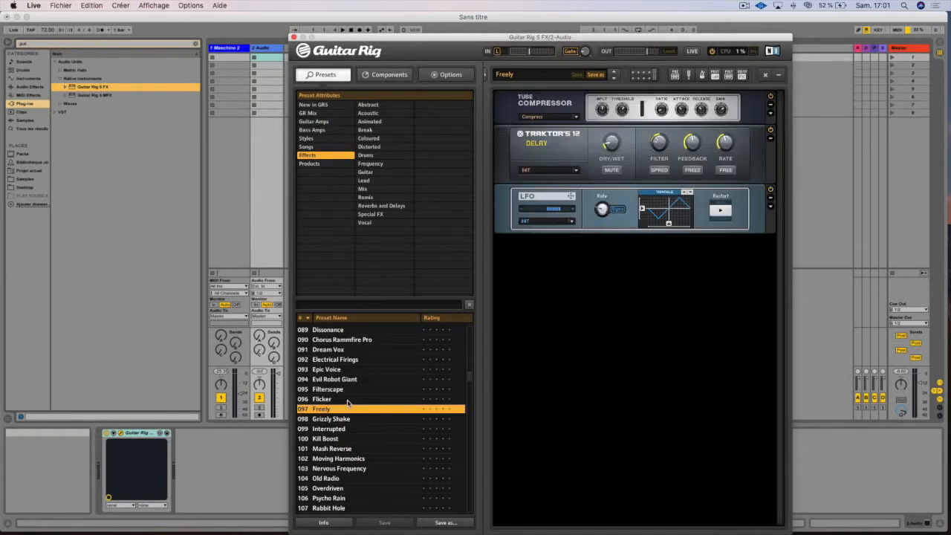
Remove all of the preset's components to empty the Guitar Rig rack
{"action": "left_click", "coordinate": [753, 100]}
{"action": "key", "text": "super+a"}
{"action": "key", "text": "BackSpace"}
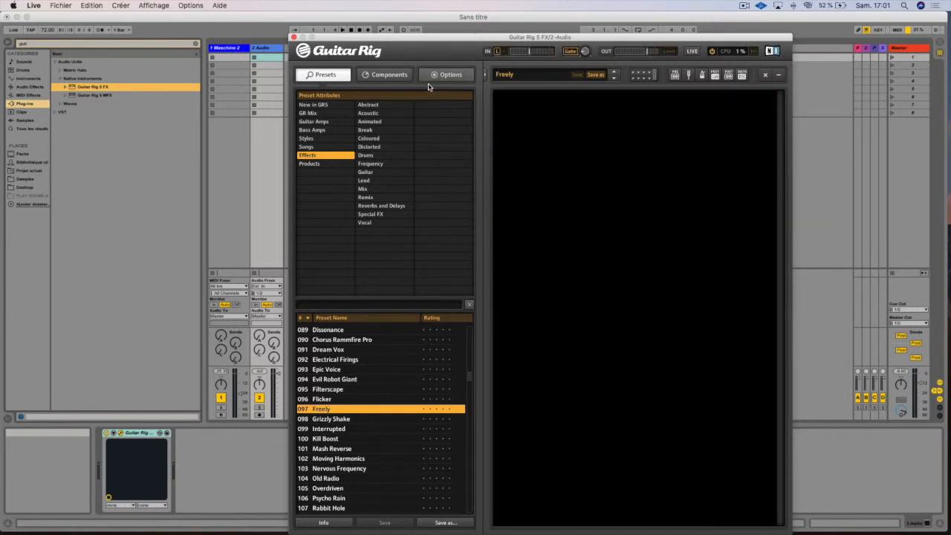
Show the Guitar Rig components by category and collapse the Delay & Echo, Dynamics and Modifier groups
{"action": "left_click", "coordinate": [377, 80]}
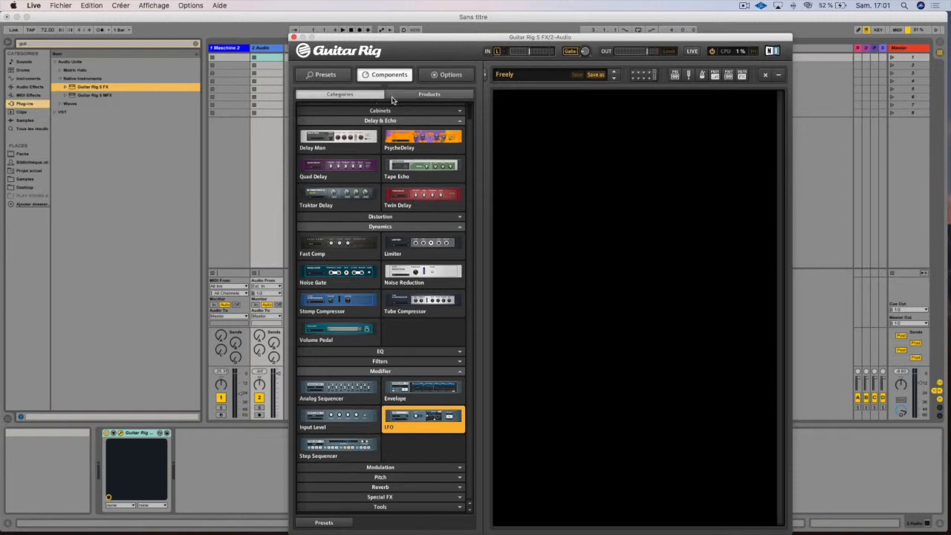
{"action": "left_click", "coordinate": [404, 122]}
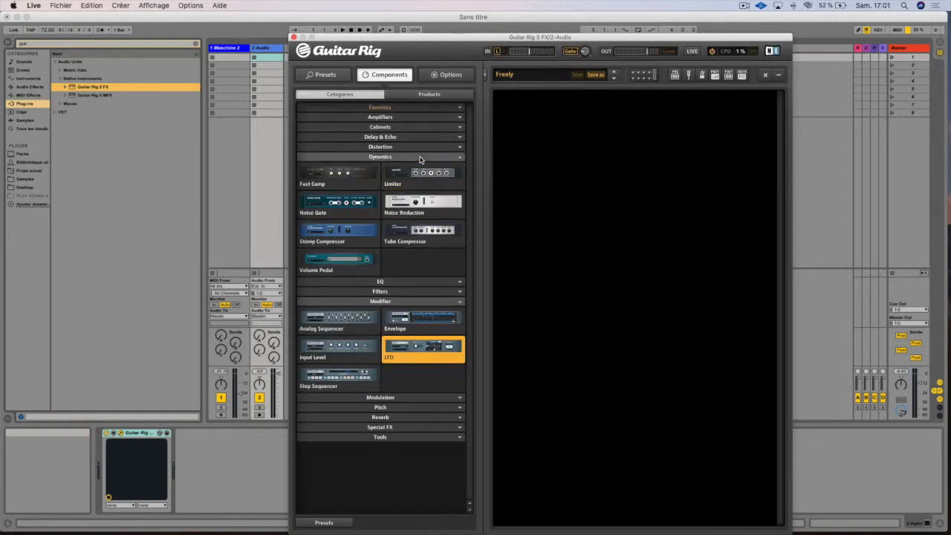
{"action": "left_click", "coordinate": [414, 157]}
{"action": "left_click", "coordinate": [417, 187]}
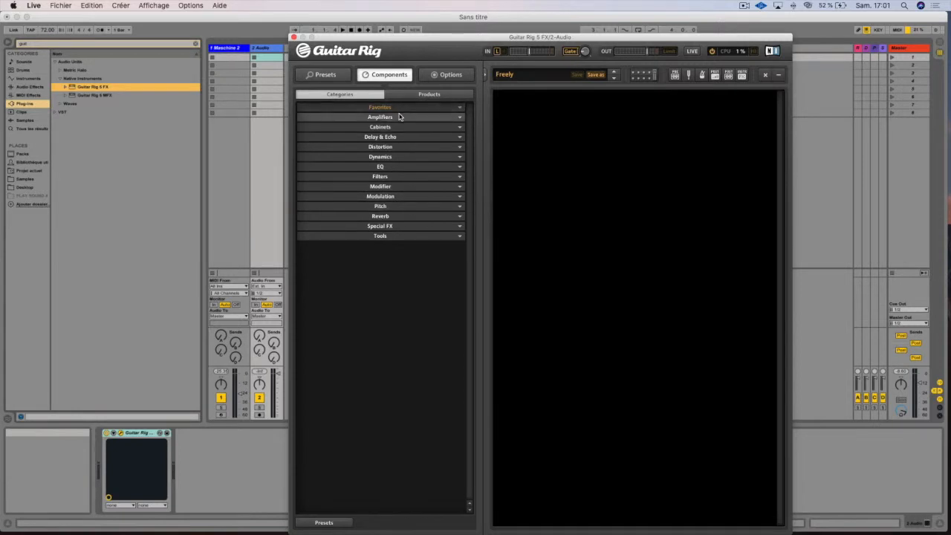
Examine the components available in the Dynamics, EQ, Filters and Modifier categories
{"action": "left_click", "coordinate": [397, 157]}
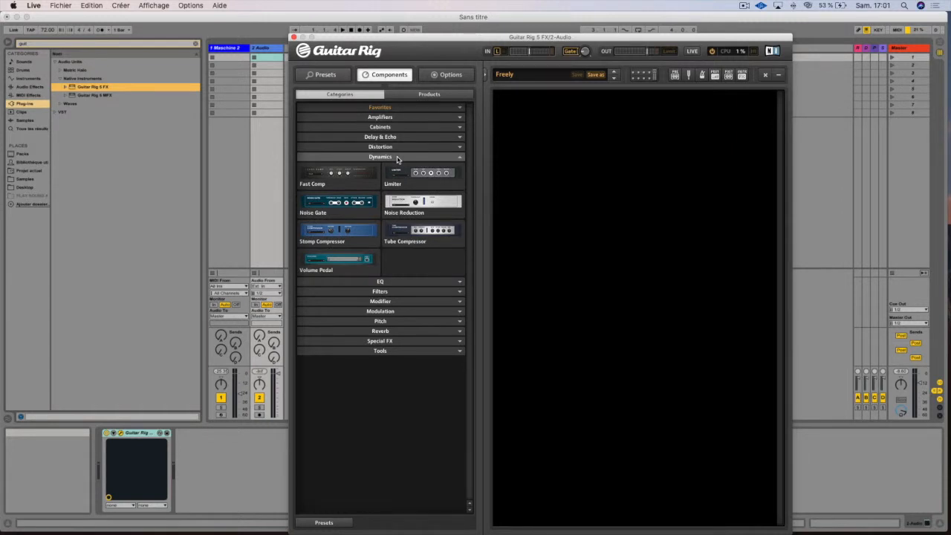
{"action": "left_click", "coordinate": [396, 157]}
{"action": "left_click", "coordinate": [397, 167]}
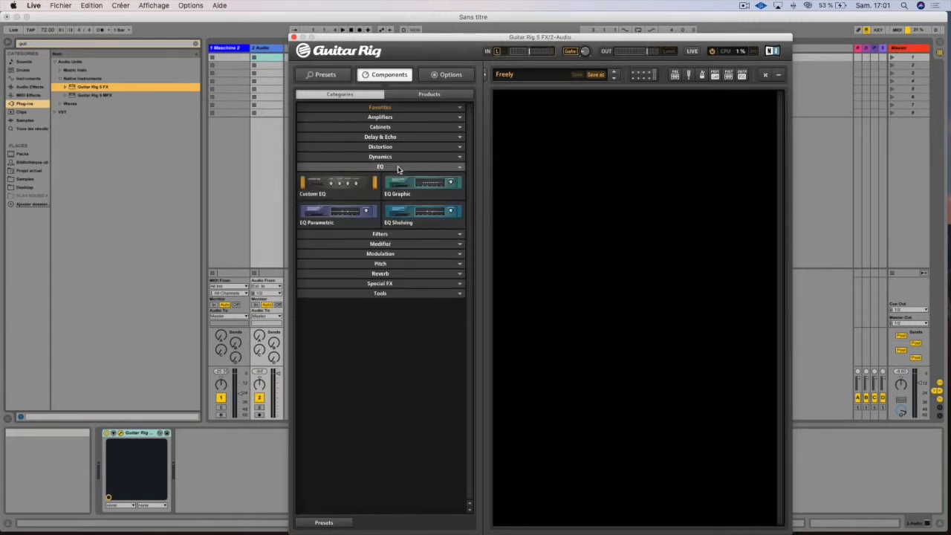
{"action": "left_click", "coordinate": [398, 168]}
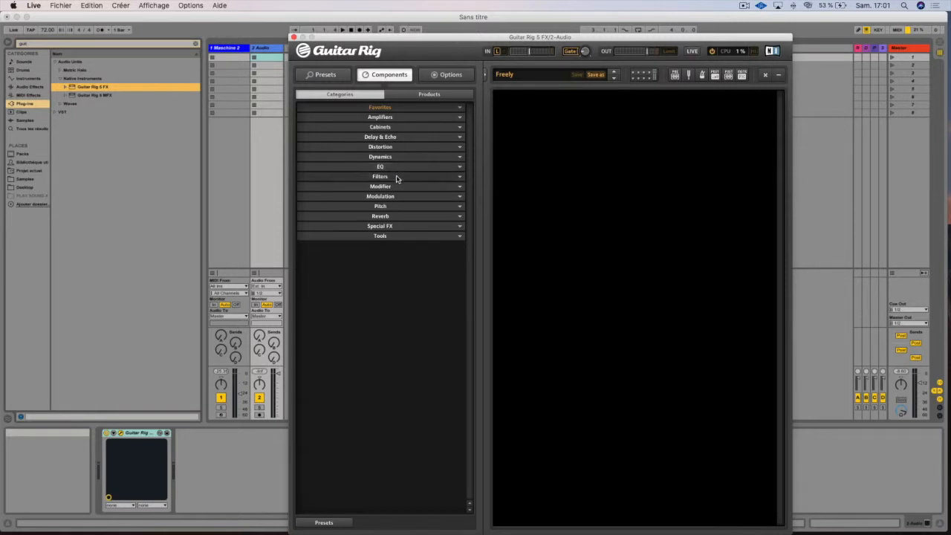
{"action": "left_click", "coordinate": [396, 176]}
{"action": "left_click", "coordinate": [396, 178]}
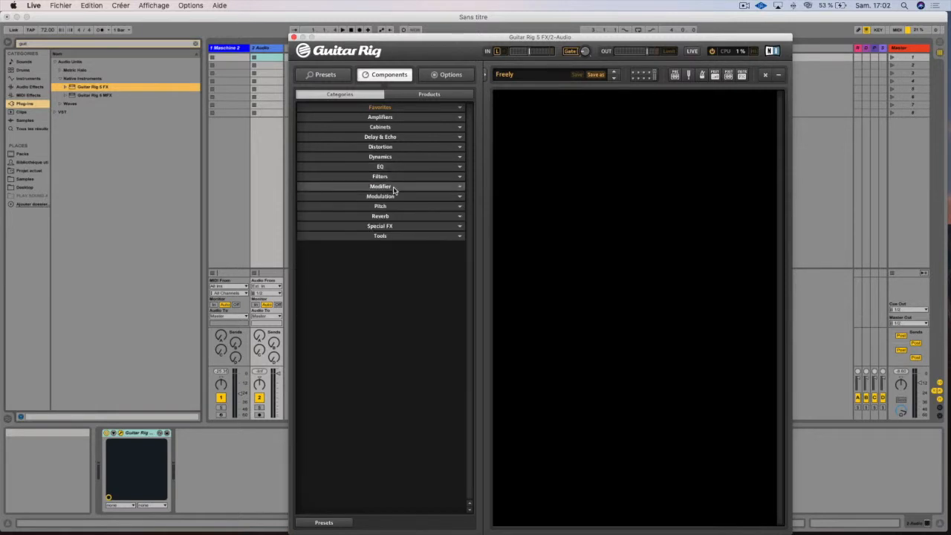
{"action": "left_click", "coordinate": [394, 187]}
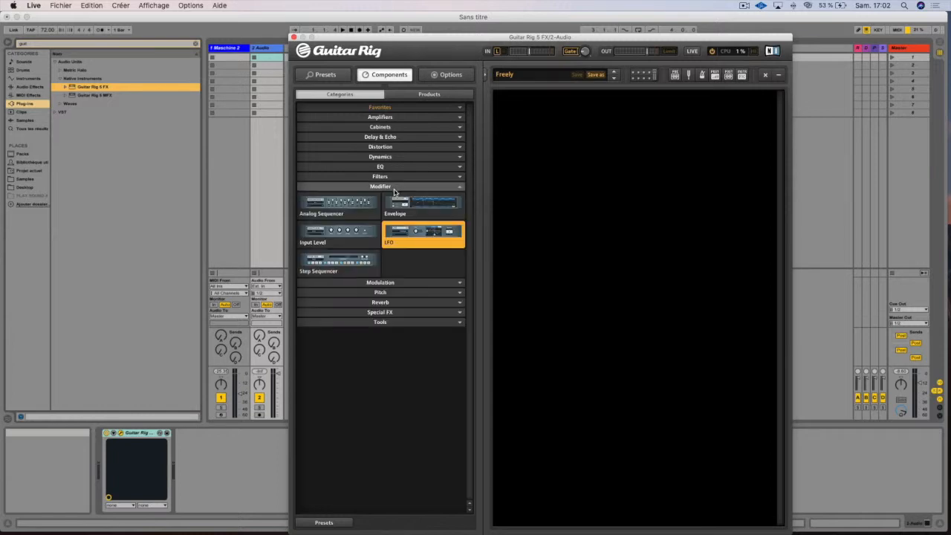
{"action": "left_click", "coordinate": [395, 187]}
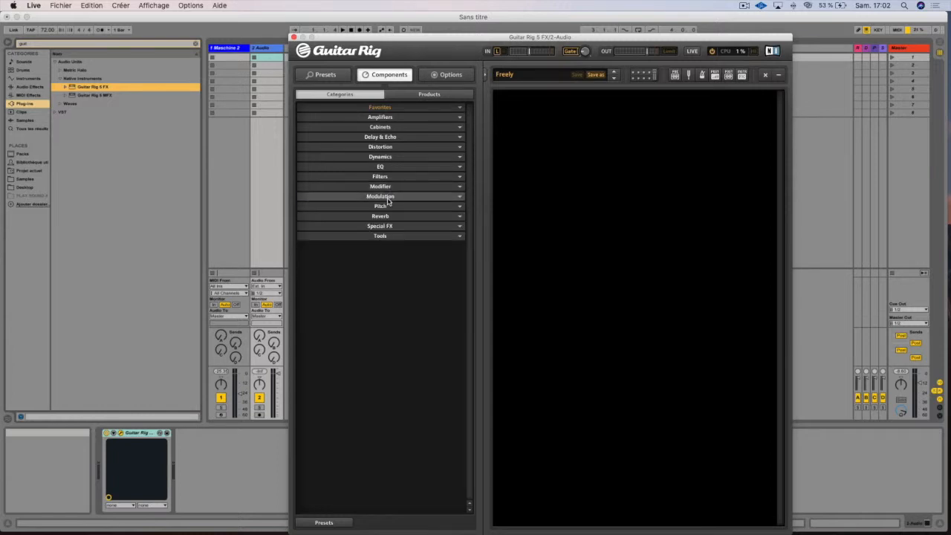
Examine the components available in the Modulation, Pitch, Reverb, Special FX and Tools categories
{"action": "left_click", "coordinate": [387, 198]}
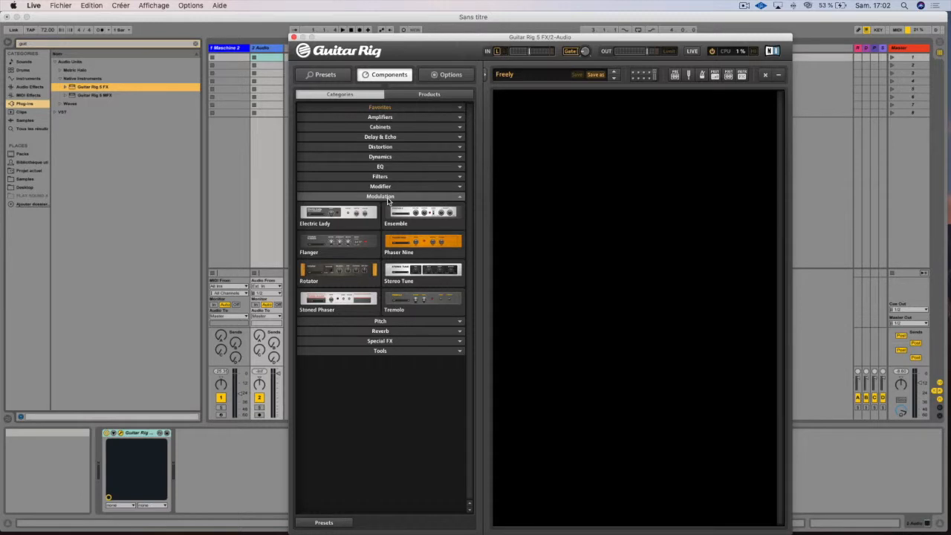
{"action": "left_click", "coordinate": [388, 198]}
{"action": "left_click", "coordinate": [387, 206]}
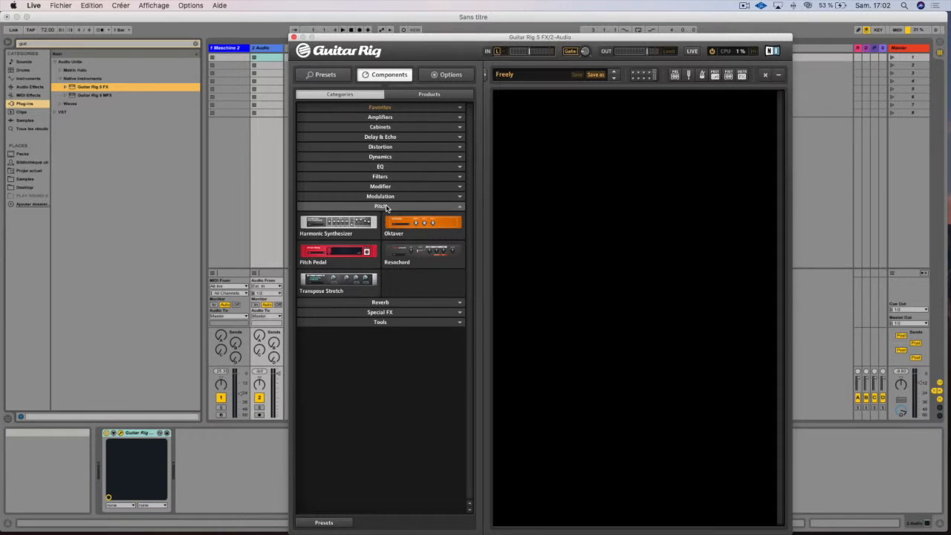
{"action": "left_click", "coordinate": [387, 206]}
{"action": "left_click", "coordinate": [389, 216]}
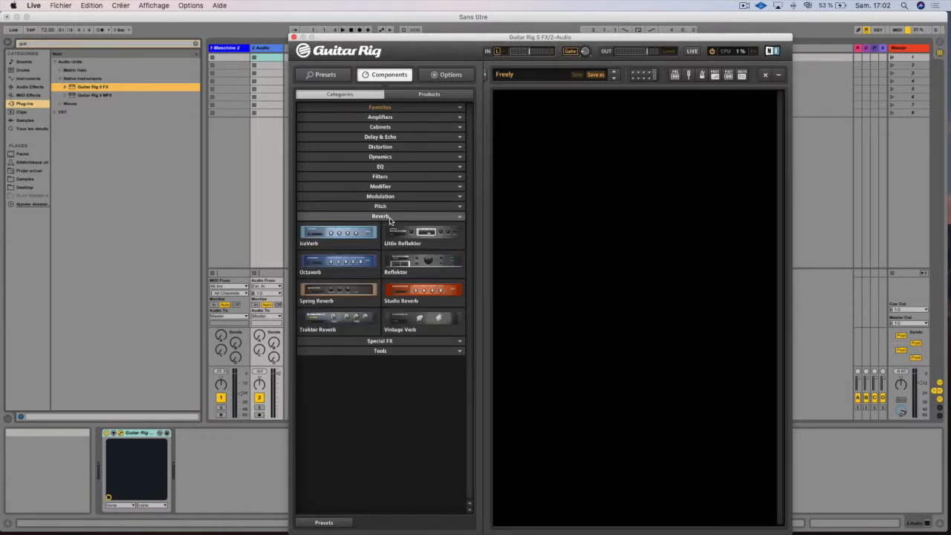
{"action": "left_click", "coordinate": [389, 217]}
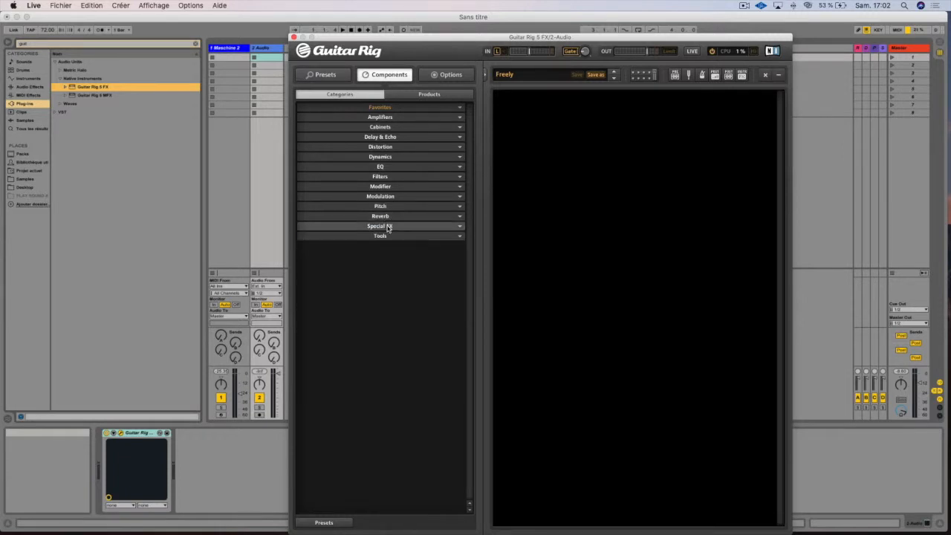
{"action": "left_click", "coordinate": [387, 227]}
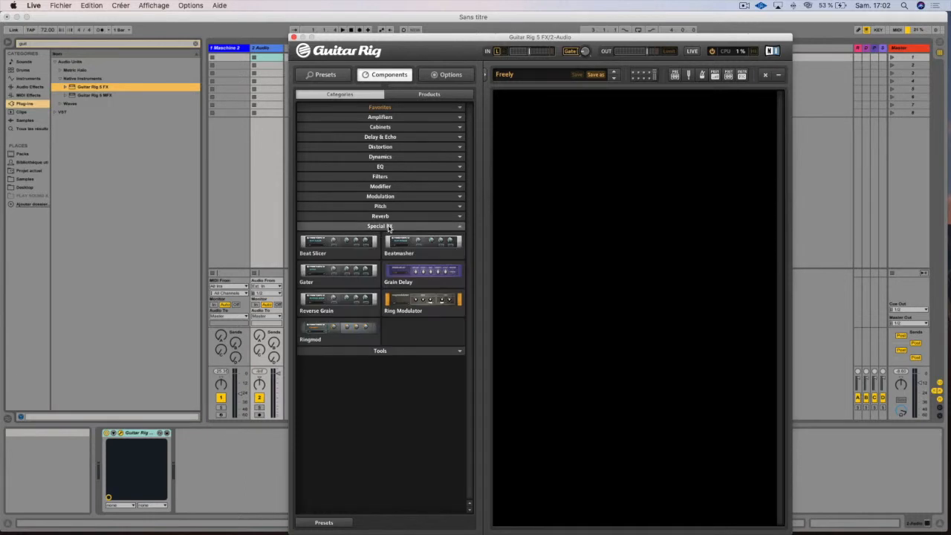
{"action": "left_click", "coordinate": [390, 227]}
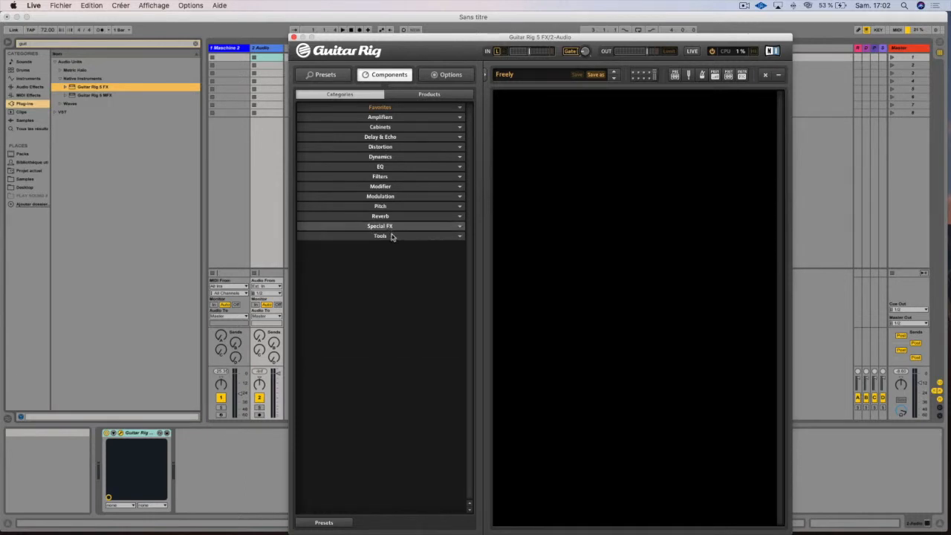
{"action": "left_click", "coordinate": [392, 237]}
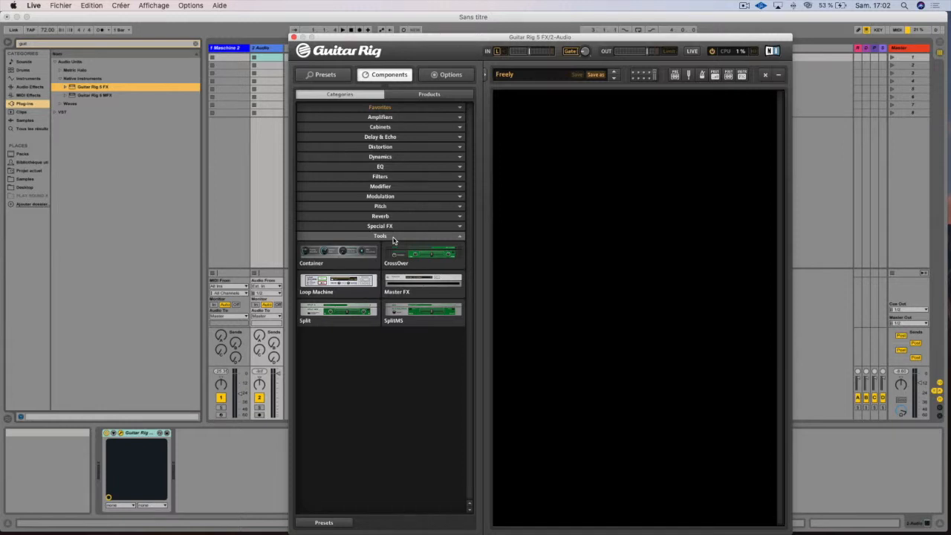
{"action": "left_click", "coordinate": [393, 237]}
Sort the components by product and collapse the Guitar Rig 5 Pro and Traktor's 12 groups
{"action": "left_click", "coordinate": [417, 96]}
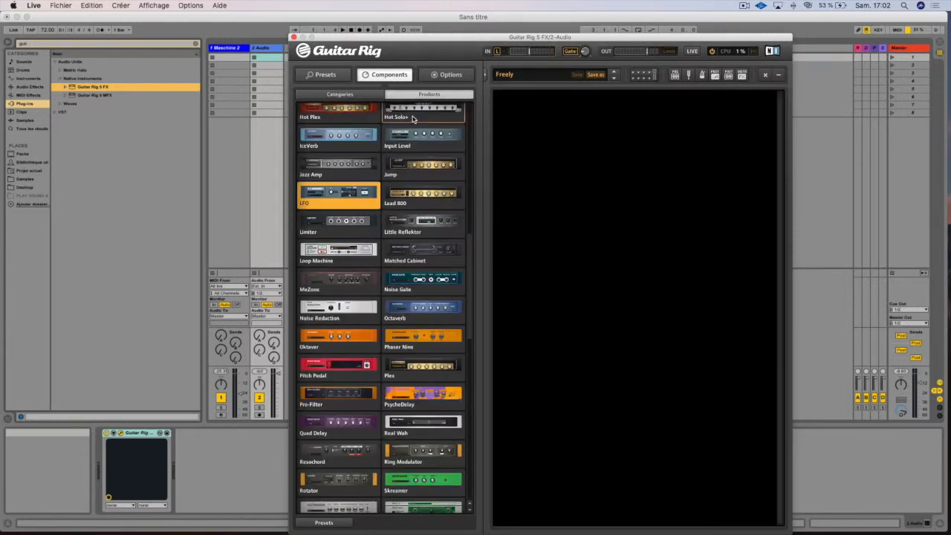
{"action": "scroll", "coordinate": [384, 157], "scroll_direction": "down", "scroll_amount": 5}
{"action": "scroll", "coordinate": [416, 149], "scroll_direction": "up", "scroll_amount": 6}
{"action": "left_click", "coordinate": [456, 124]}
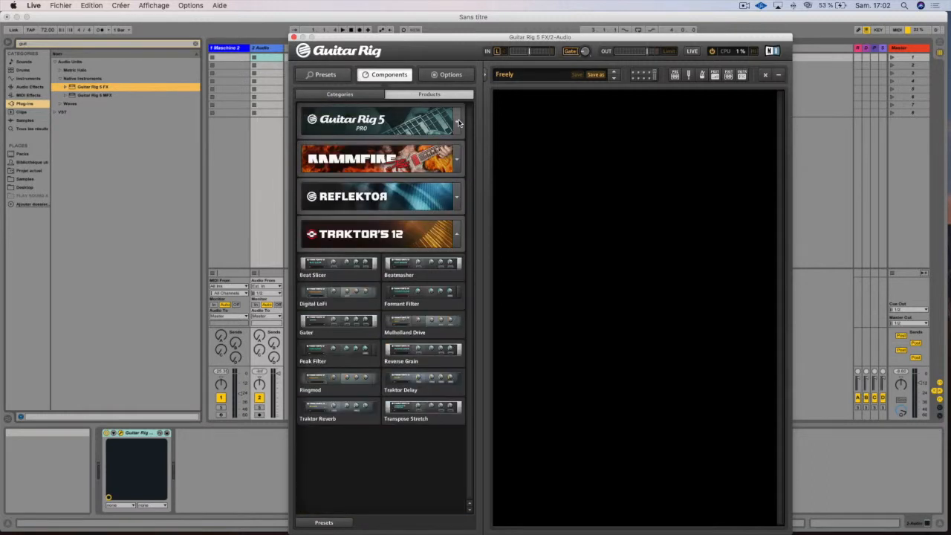
{"action": "left_click", "coordinate": [456, 233]}
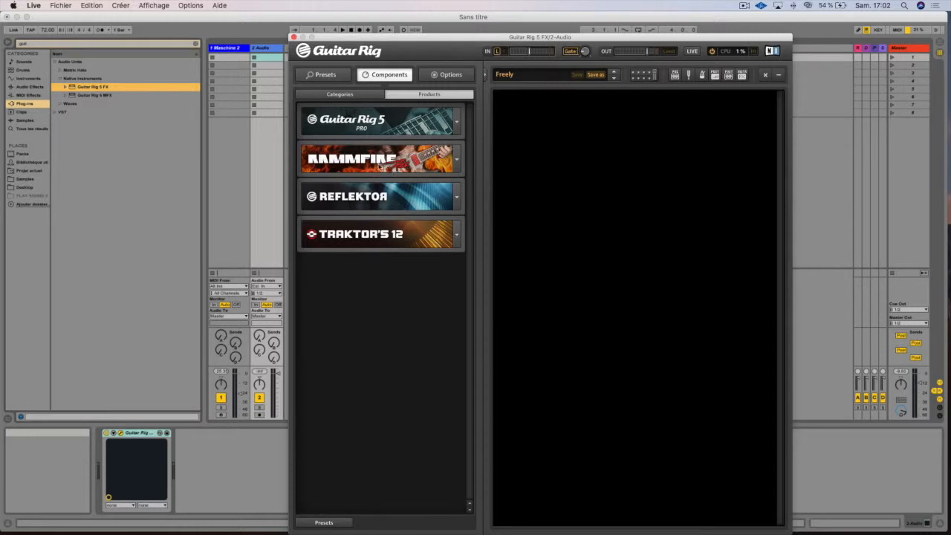
Examine the components in the Rammfire, Reflektor and Traktor's 12 product groups
{"action": "left_click", "coordinate": [458, 161]}
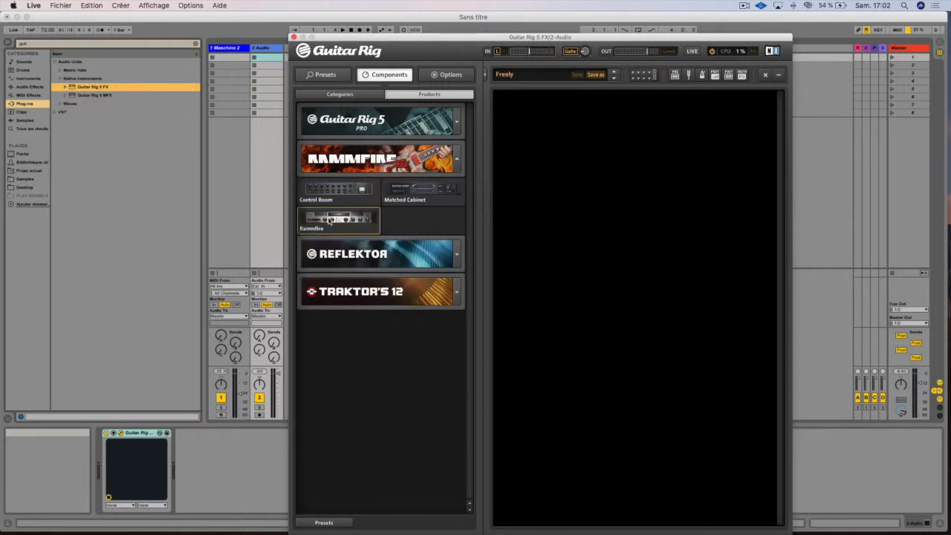
{"action": "left_click", "coordinate": [456, 255]}
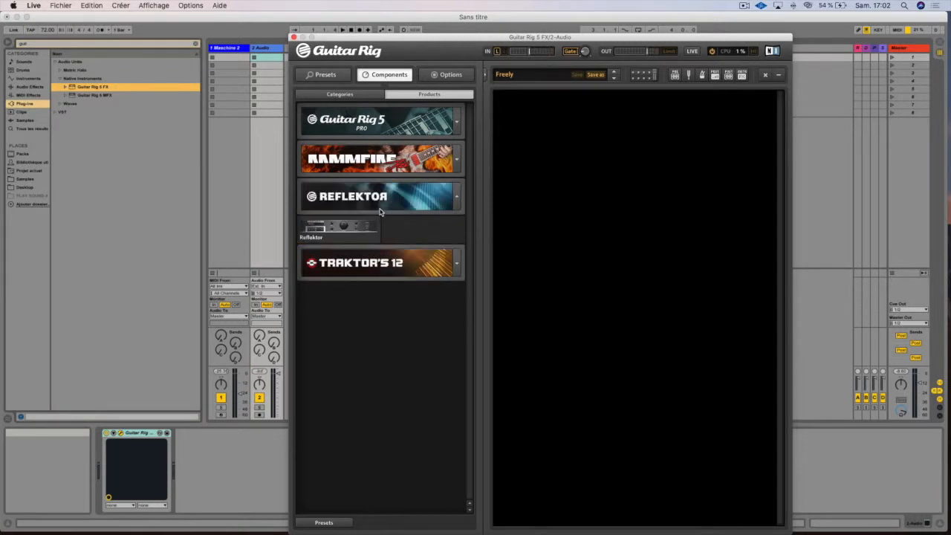
{"action": "left_click", "coordinate": [457, 197]}
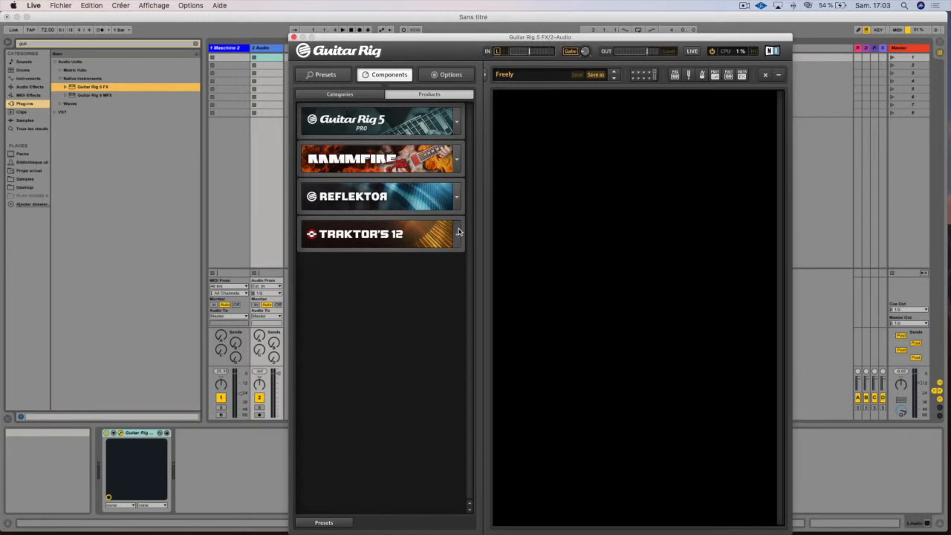
{"action": "left_click", "coordinate": [457, 233]}
{"action": "left_click", "coordinate": [457, 233]}
{"action": "left_click", "coordinate": [457, 234]}
{"action": "left_click", "coordinate": [457, 233]}
View the Guitar Rig preferences
{"action": "left_click_drag", "start_coordinate": [482, 37], "coordinate": [454, 26]}
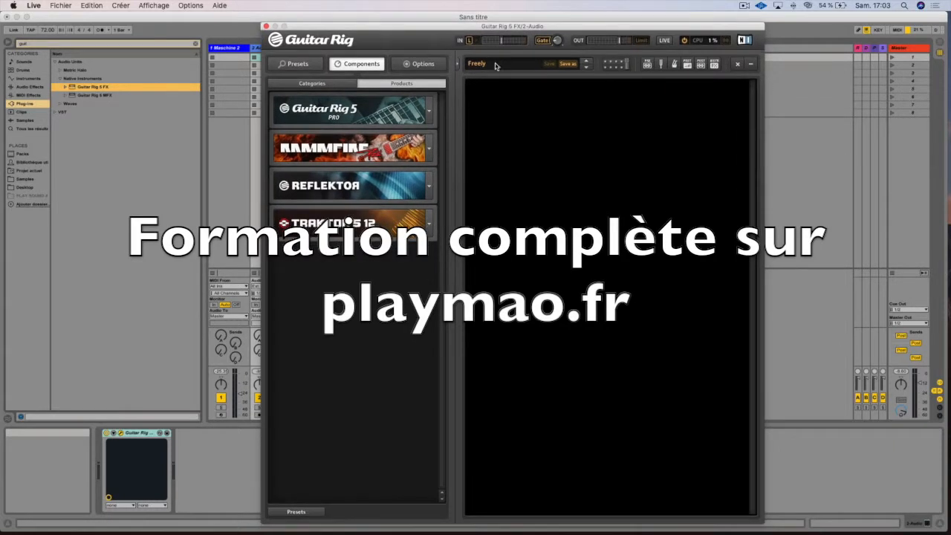
{"action": "left_click", "coordinate": [422, 64]}
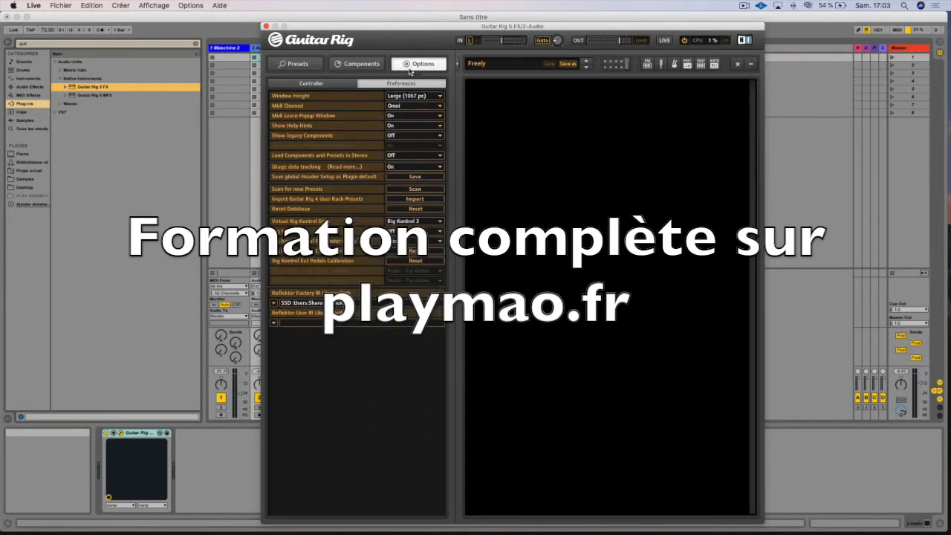
Add the AC Box amplifier from the Guitar Rig 5 Pro components to the rack
{"action": "left_click", "coordinate": [379, 65]}
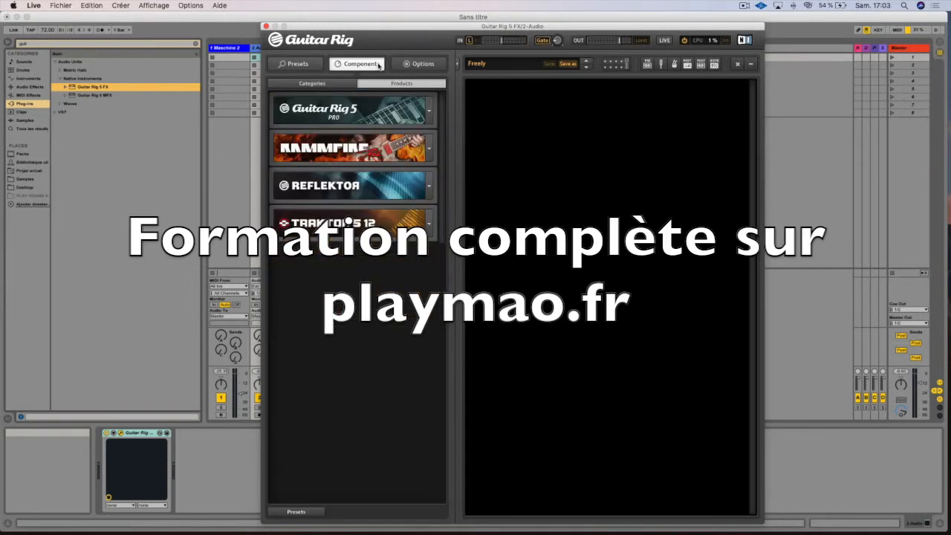
{"action": "left_click", "coordinate": [409, 116]}
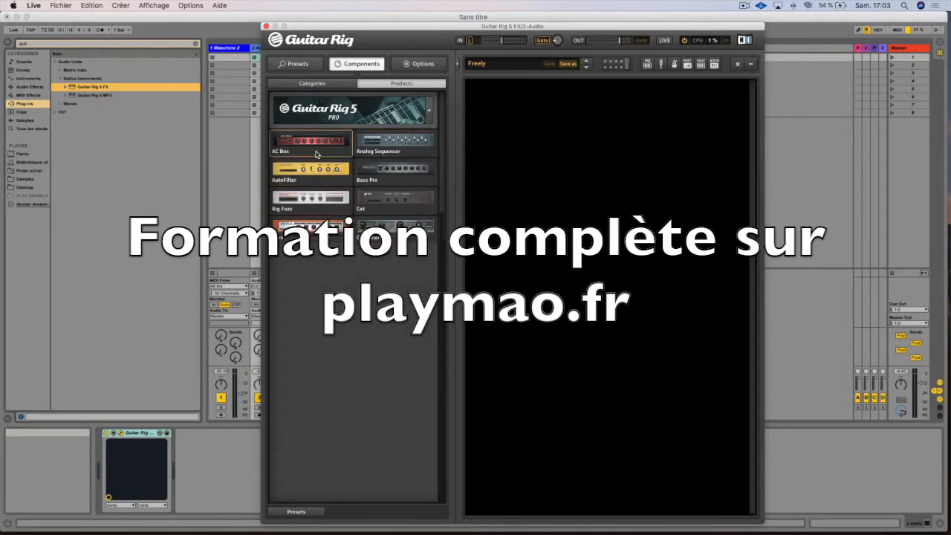
{"action": "left_click_drag", "start_coordinate": [319, 151], "coordinate": [559, 131]}
Uncover the 2-Audio track and place the sample M&D-Chubby Guitar 2.aif in its first clip slot
{"action": "left_click_drag", "start_coordinate": [437, 29], "coordinate": [500, 26]}
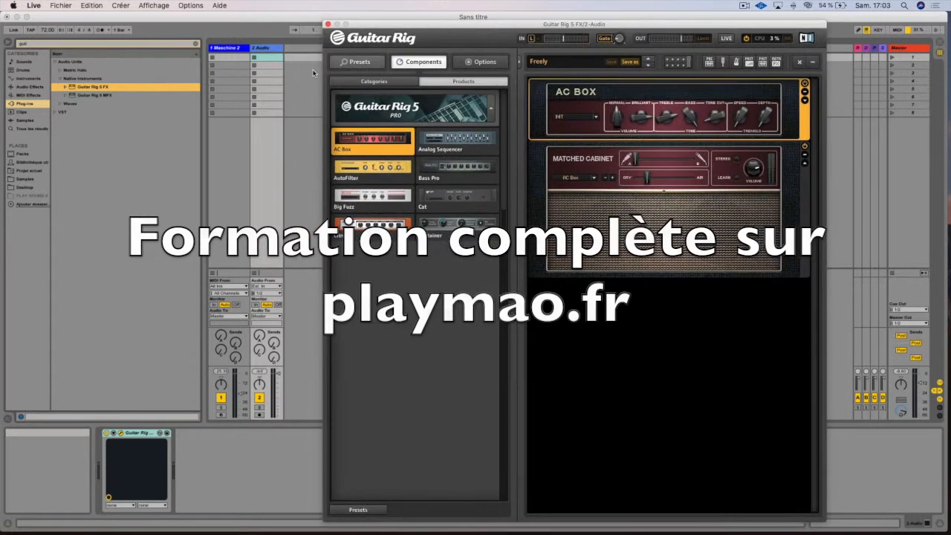
{"action": "left_click", "coordinate": [23, 121]}
{"action": "left_click_drag", "start_coordinate": [86, 250], "coordinate": [264, 59]}
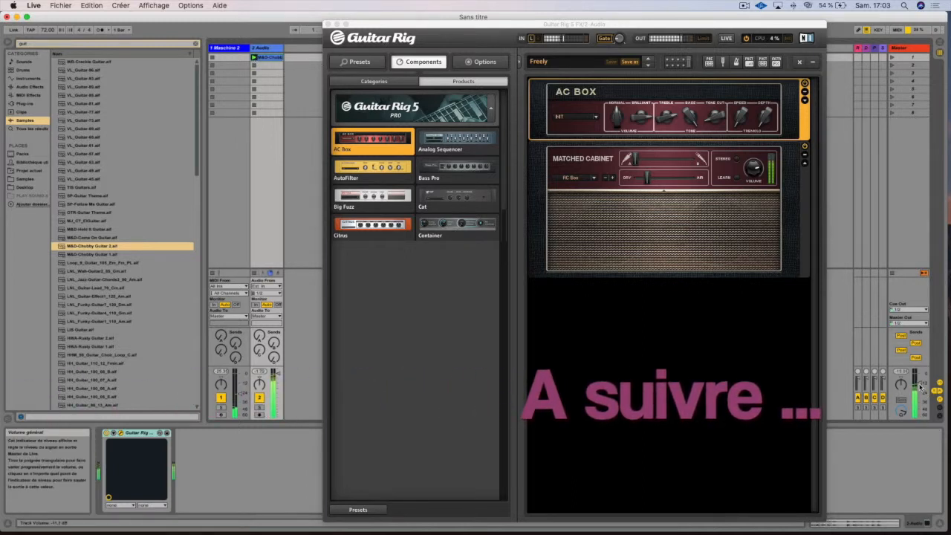
Toggle the AC Box's bypass and replace it in the rack with the Bass Pro amplifier
{"action": "left_click", "coordinate": [804, 88]}
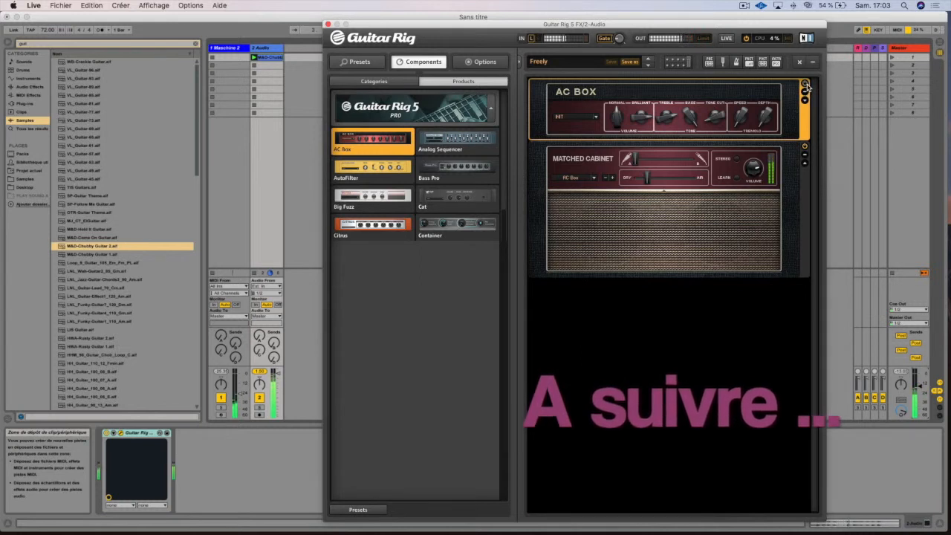
{"action": "left_click_drag", "start_coordinate": [487, 178], "coordinate": [730, 115]}
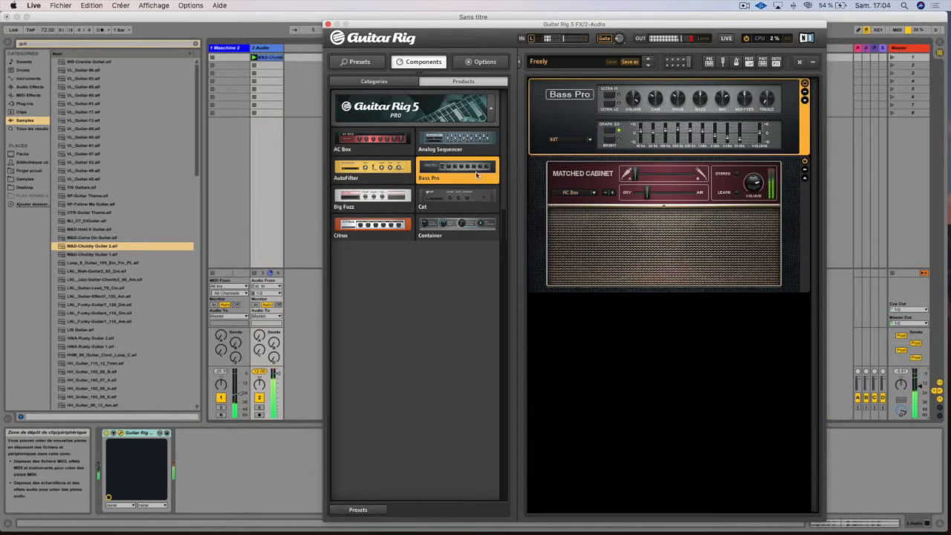
Insert the Big Fuzz from the Distortion category between the Bass Pro and the Matched Cabinet
{"action": "left_click", "coordinate": [405, 83]}
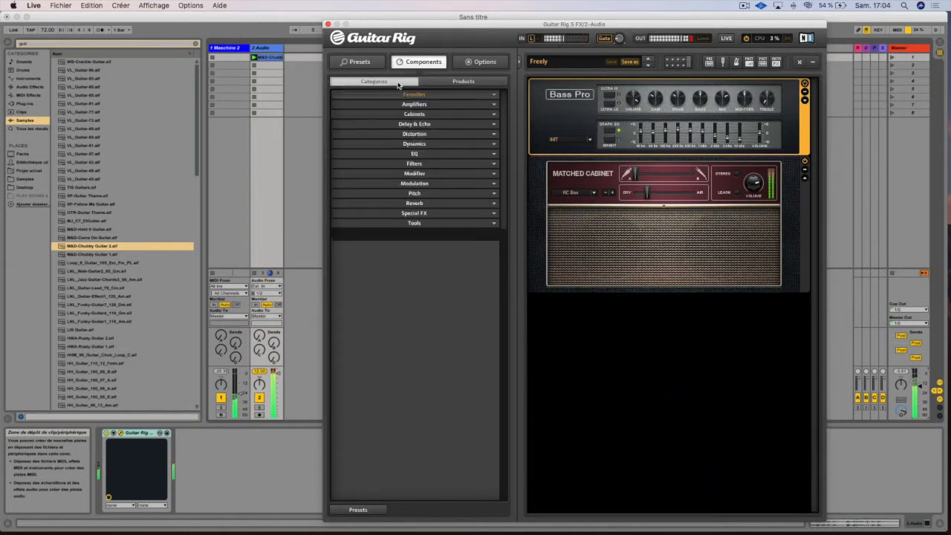
{"action": "left_click", "coordinate": [431, 134]}
{"action": "left_click_drag", "start_coordinate": [405, 154], "coordinate": [661, 192]}
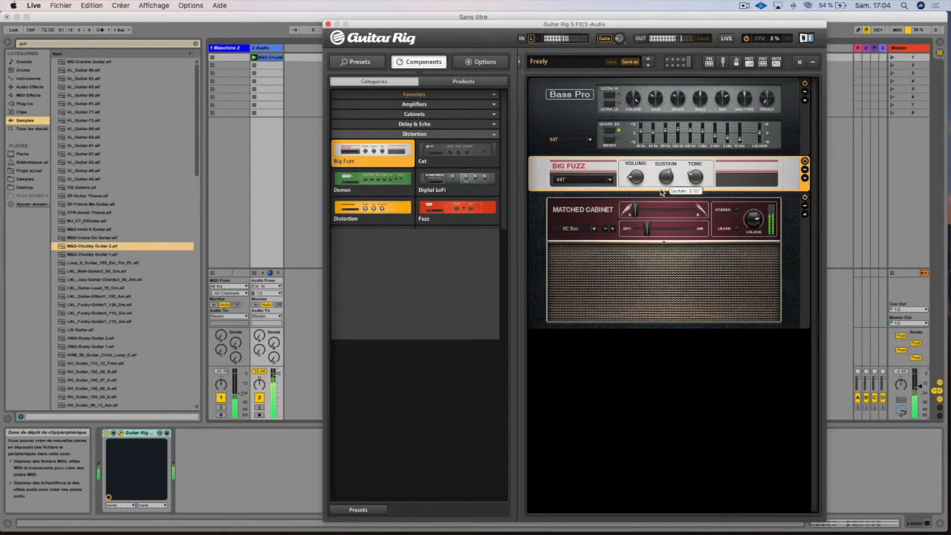
Collapse the Matched Cabinet and try out the Big Fuzz's collapse and bypass controls
{"action": "left_click", "coordinate": [804, 172]}
{"action": "left_click", "coordinate": [805, 171]}
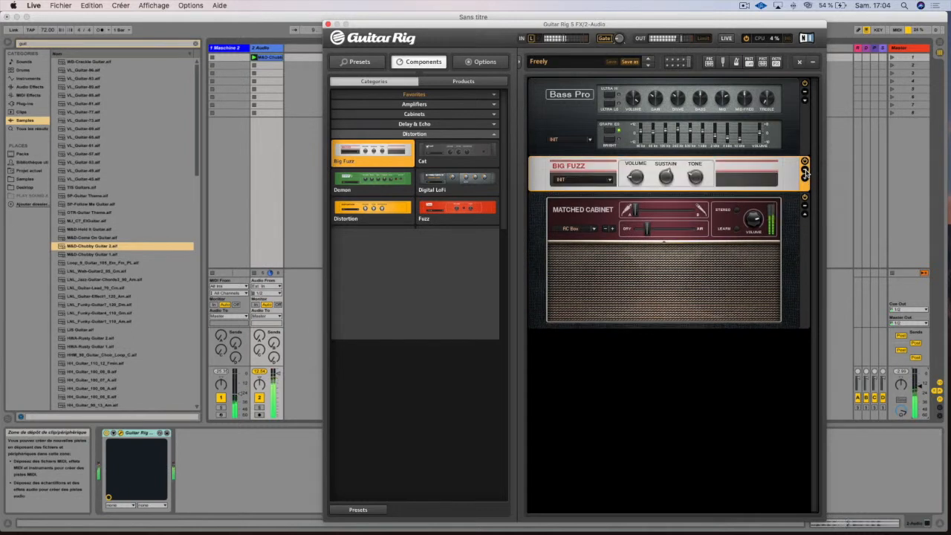
{"action": "left_click", "coordinate": [805, 207]}
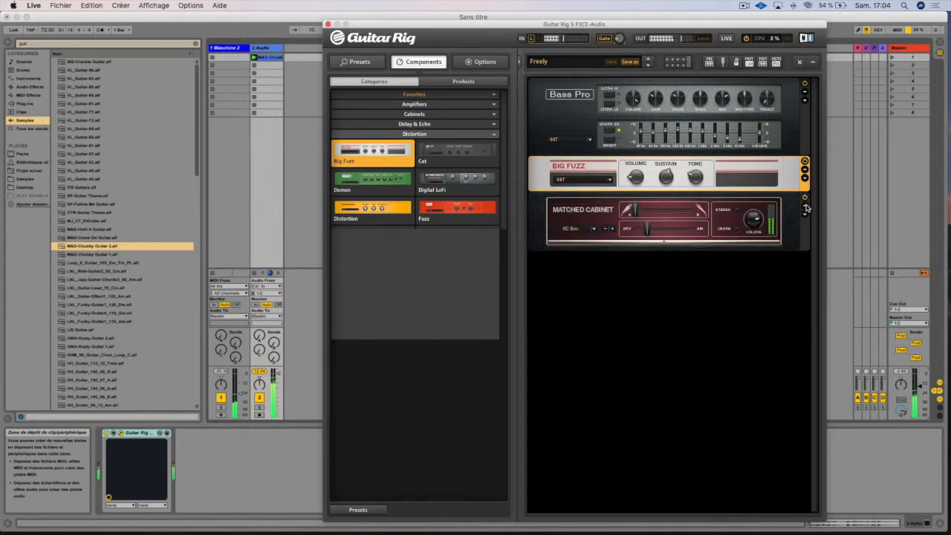
{"action": "left_click", "coordinate": [804, 178]}
{"action": "left_click", "coordinate": [805, 178]}
{"action": "left_click", "coordinate": [804, 177]}
{"action": "left_click", "coordinate": [804, 174]}
{"action": "left_click", "coordinate": [806, 181]}
{"action": "left_click", "coordinate": [805, 161]}
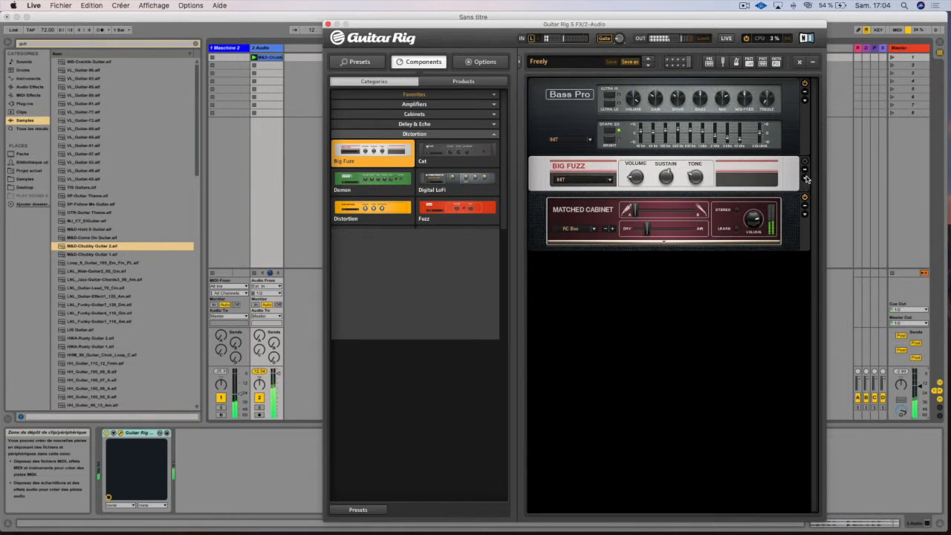
Empty the rack by removing the Big Fuzz, the Matched Cabinet and the Bass Pro
{"action": "left_click", "coordinate": [794, 164]}
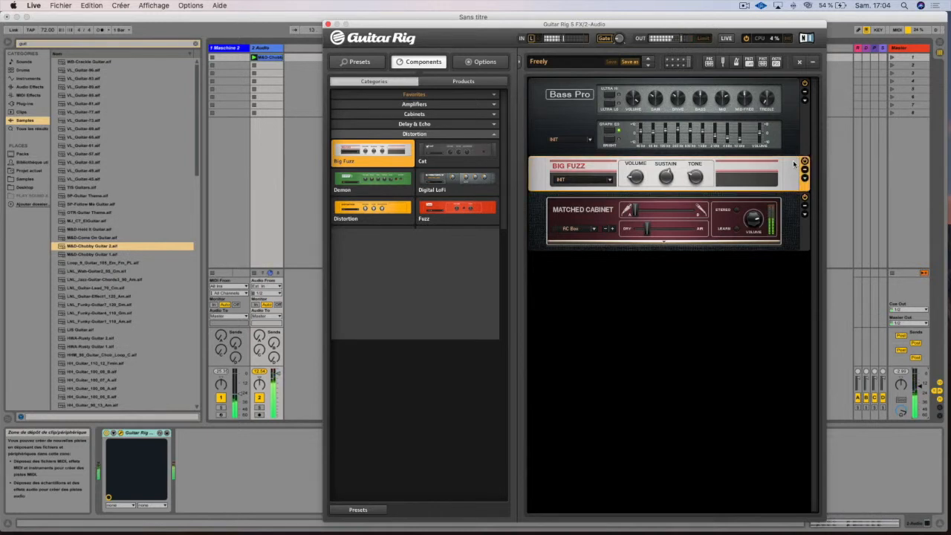
{"action": "key", "text": "Delete"}
{"action": "left_click", "coordinate": [794, 164]}
{"action": "key", "text": "Delete"}
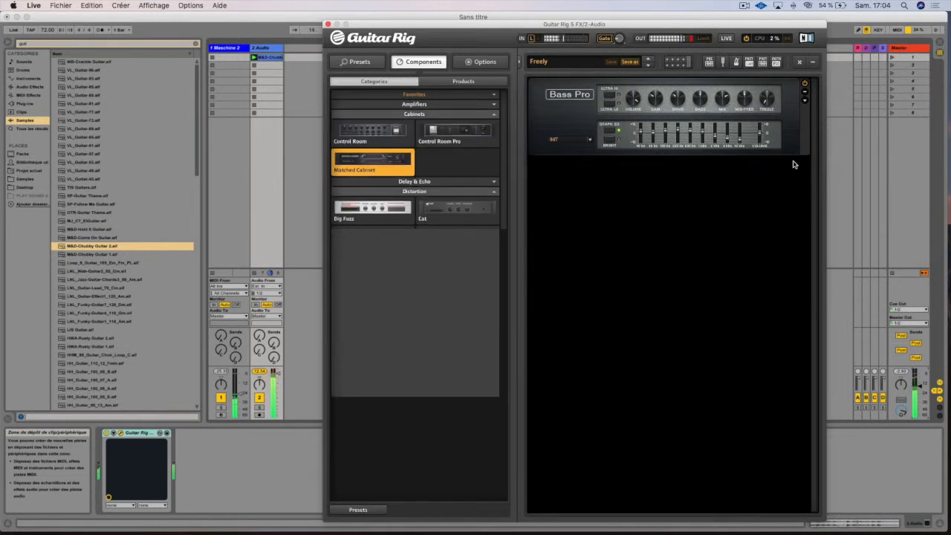
{"action": "left_click", "coordinate": [793, 91]}
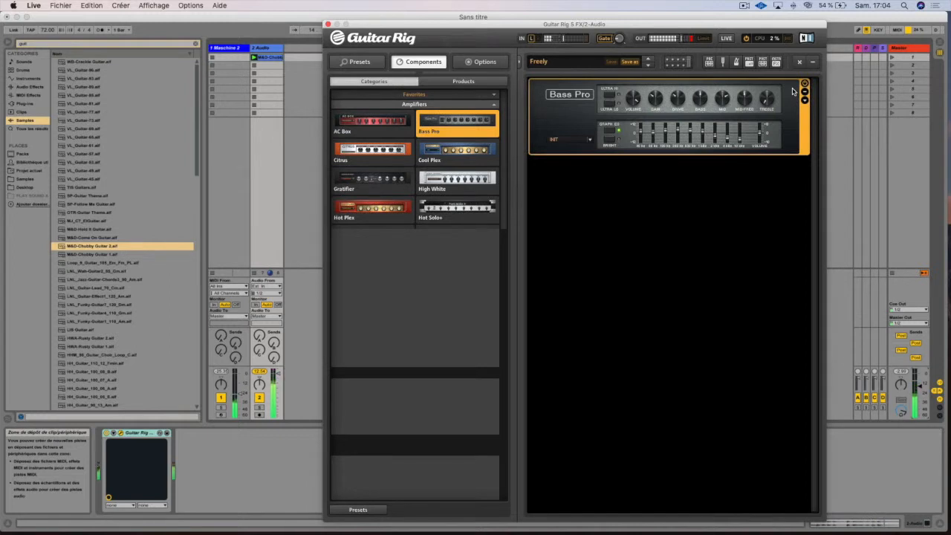
{"action": "key", "text": "Delete"}
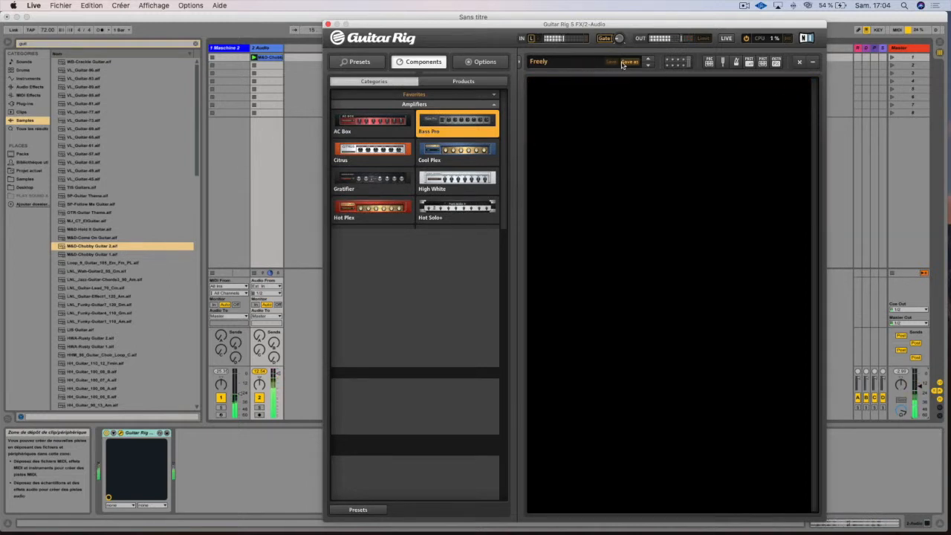
Load the Interrupted preset and switch the plug-in to Live view
{"action": "left_click", "coordinate": [648, 65]}
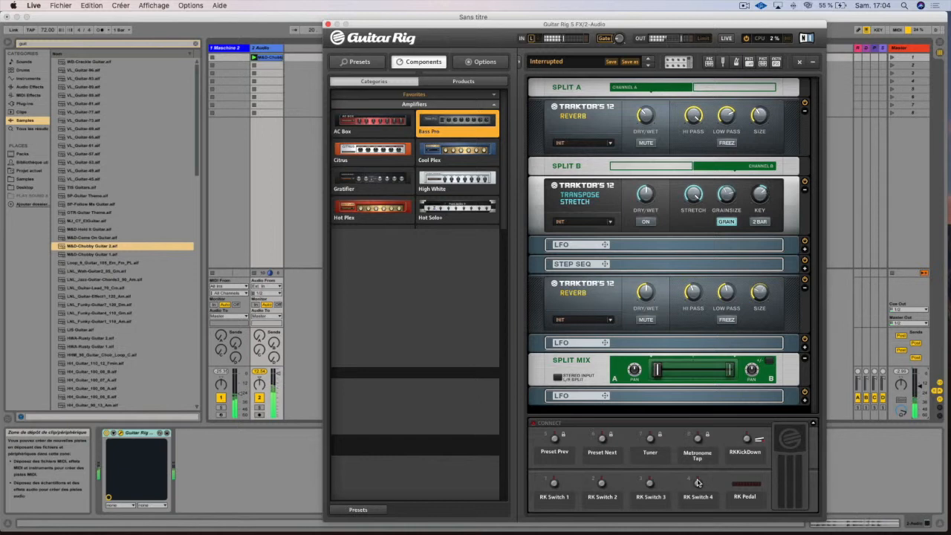
{"action": "left_click", "coordinate": [683, 64]}
{"action": "left_click", "coordinate": [727, 40]}
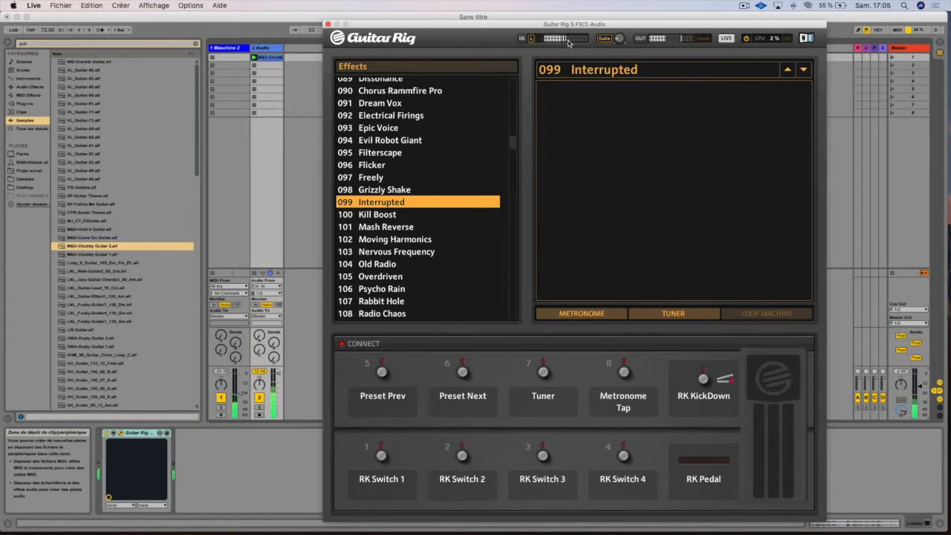
Adjust the input, gate and output levels and enable the output limiter
{"action": "mouse_move", "coordinate": [563, 39]}
{"action": "left_mouse_down"}
{"action": "mouse_move", "coordinate": [576, 40]}
{"action": "mouse_move", "coordinate": [564, 40]}
{"action": "left_mouse_up"}
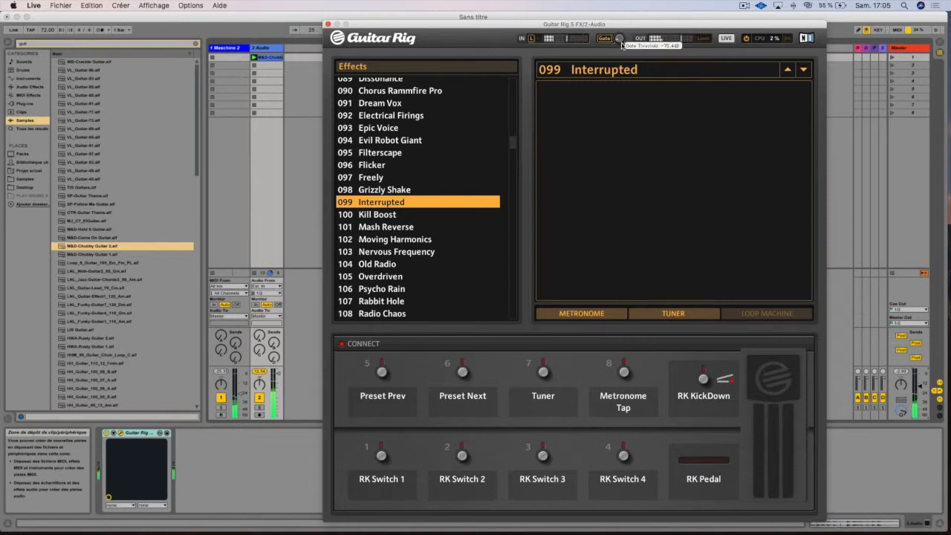
{"action": "left_click_drag", "start_coordinate": [640, 15], "coordinate": [645, 6]}
{"action": "left_click_drag", "start_coordinate": [689, 38], "coordinate": [678, 40]}
{"action": "left_click", "coordinate": [702, 39]}
{"action": "left_click_drag", "start_coordinate": [667, 39], "coordinate": [691, 40]}
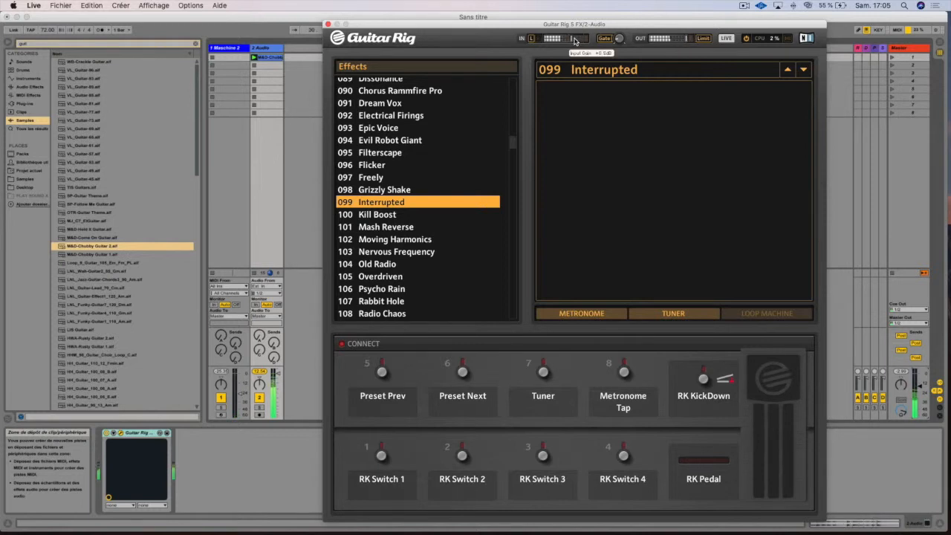
{"action": "left_click_drag", "start_coordinate": [582, 39], "coordinate": [587, 42]}
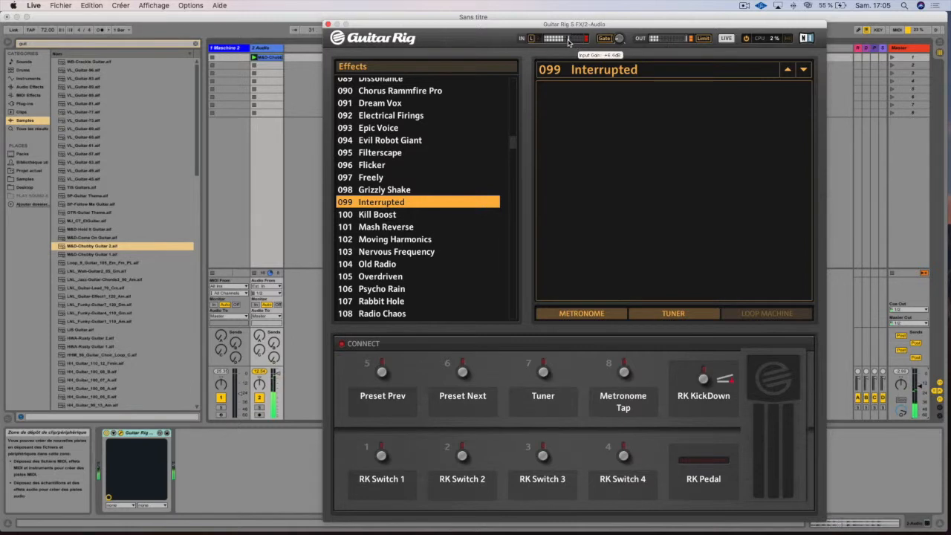
Leave Live view to bypass the plug-in's processing, and return to Live view
{"action": "left_click", "coordinate": [727, 39]}
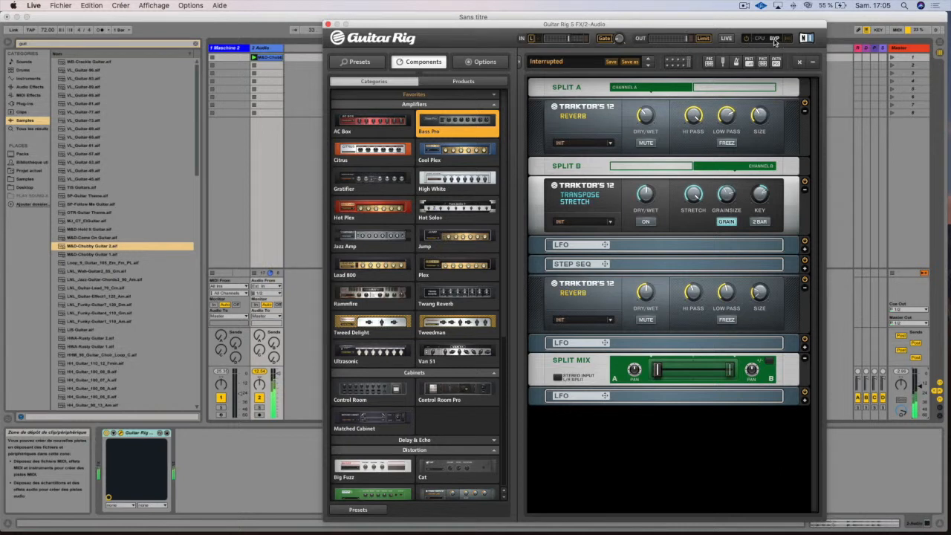
{"action": "left_click", "coordinate": [727, 38]}
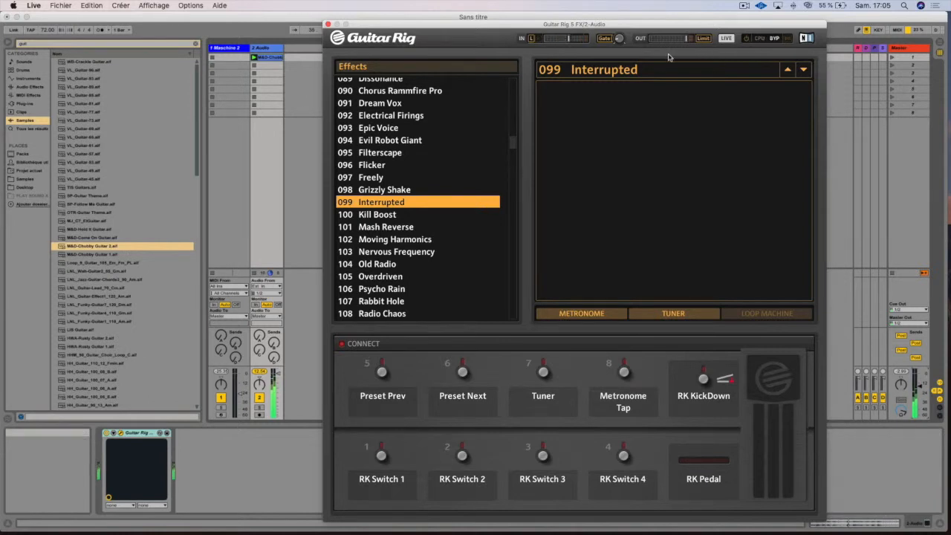
Switch to the standalone Guitar Rig 5 application by searching for "guitar", and reposition its window
{"action": "mouse_move", "coordinate": [212, 521]}
{"action": "left_click", "coordinate": [158, 517]}
{"action": "left_click", "coordinate": [468, 23]}
{"action": "type", "text": "guitar"}
{"action": "key", "text": "Return"}
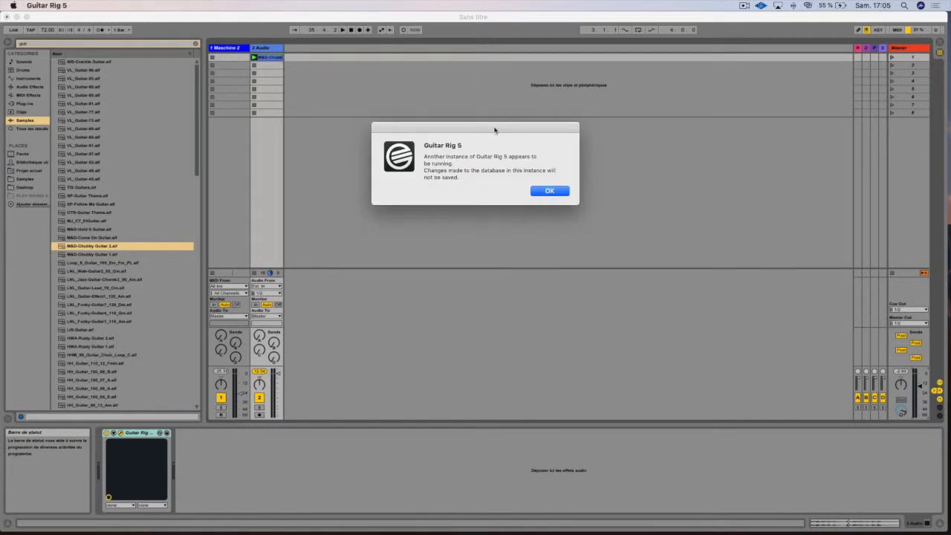
{"action": "left_click", "coordinate": [541, 191]}
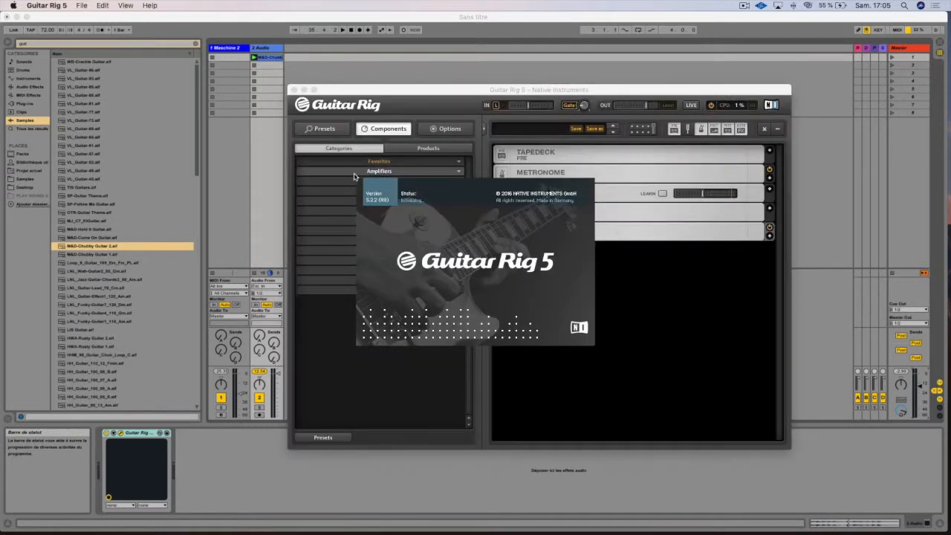
{"action": "left_click_drag", "start_coordinate": [424, 87], "coordinate": [471, 72]}
Examine the driver, device, sample rate and latency options in the Audio and MIDI Settings
{"action": "left_click", "coordinate": [81, 5]}
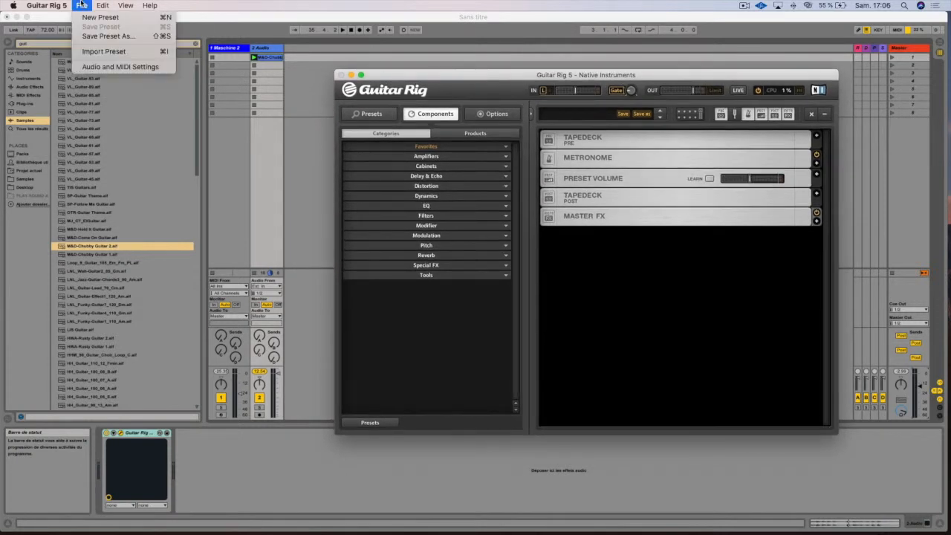
{"action": "left_click", "coordinate": [119, 67]}
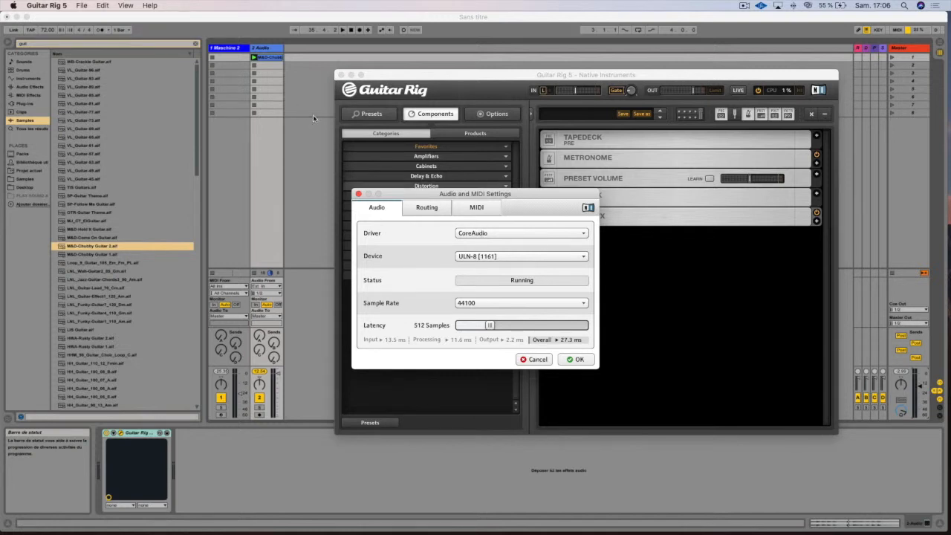
{"action": "left_click", "coordinate": [485, 235]}
{"action": "left_click", "coordinate": [490, 238]}
{"action": "left_click", "coordinate": [501, 257]}
{"action": "left_click", "coordinate": [502, 257]}
{"action": "left_click", "coordinate": [461, 258]}
{"action": "left_click", "coordinate": [484, 256]}
{"action": "left_click", "coordinate": [498, 303]}
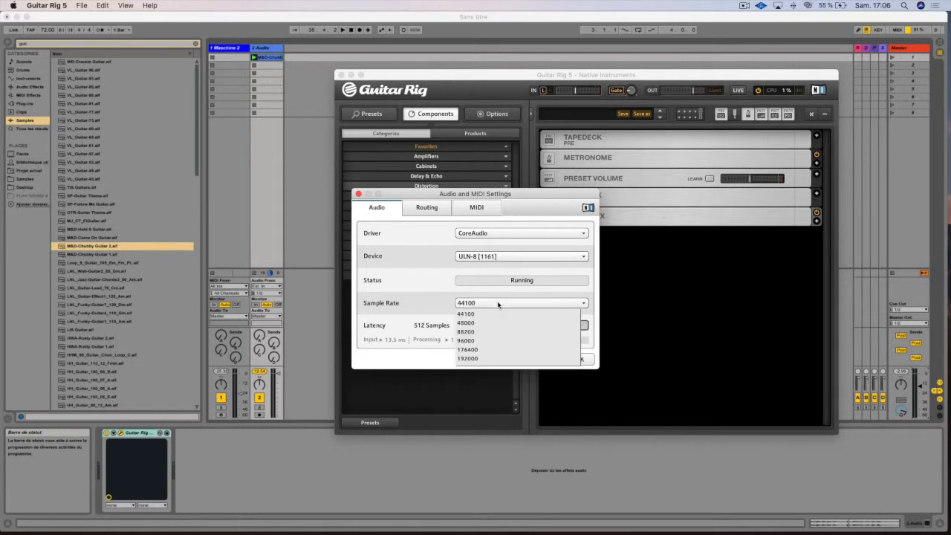
{"action": "left_click", "coordinate": [498, 304]}
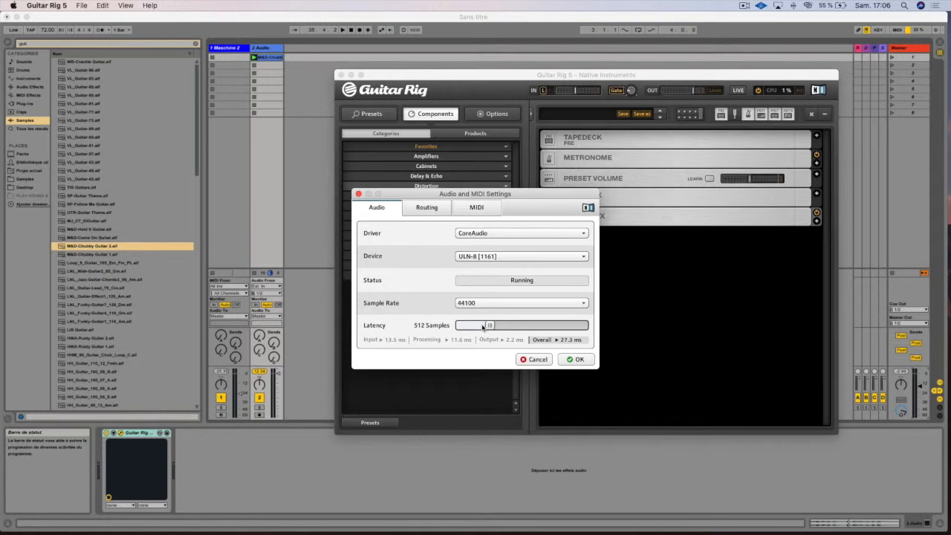
{"action": "scroll", "coordinate": [475, 328], "scroll_direction": "up", "scroll_amount": 3}
{"action": "scroll", "coordinate": [515, 327], "scroll_direction": "down", "scroll_amount": 1}
Review the input and output routing and the MIDI input devices, and close the settings
{"action": "left_click", "coordinate": [427, 209]}
{"action": "left_click", "coordinate": [379, 232]}
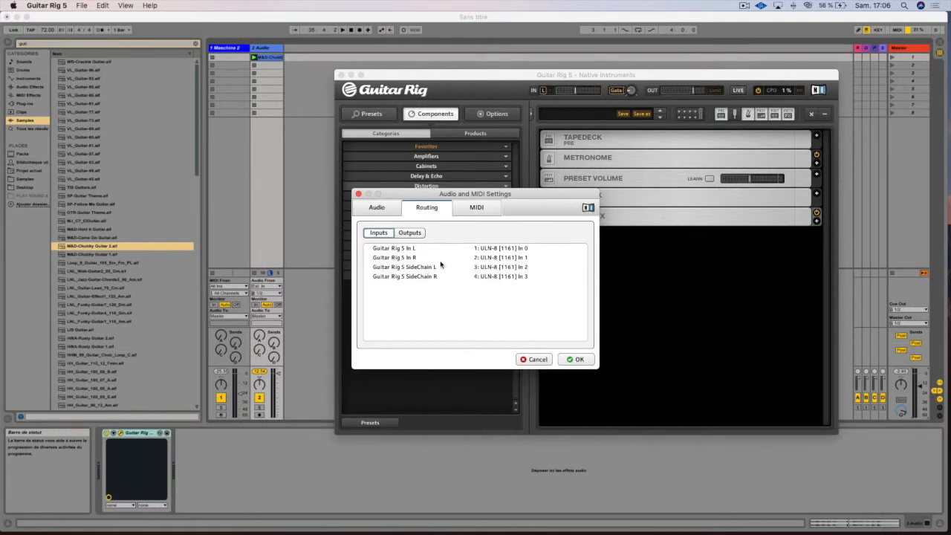
{"action": "left_click", "coordinate": [411, 233]}
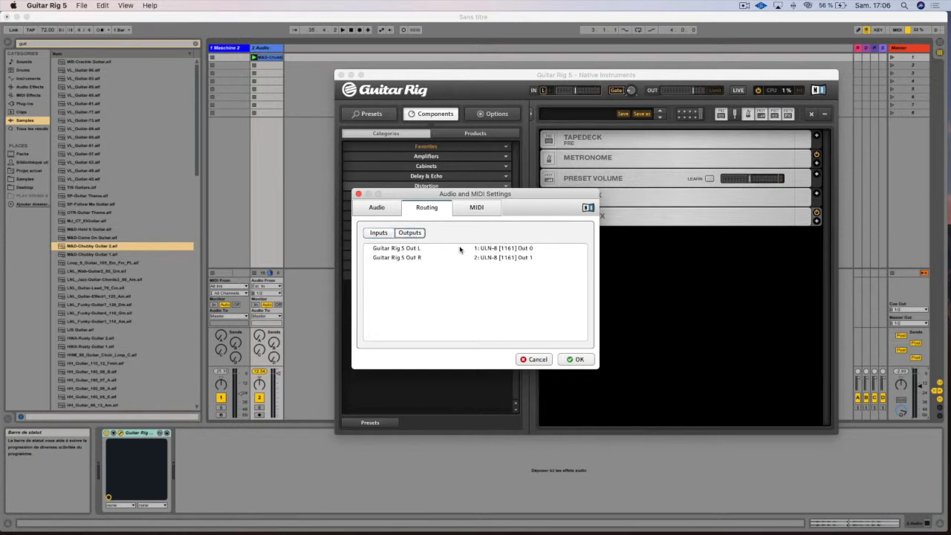
{"action": "left_click", "coordinate": [472, 209]}
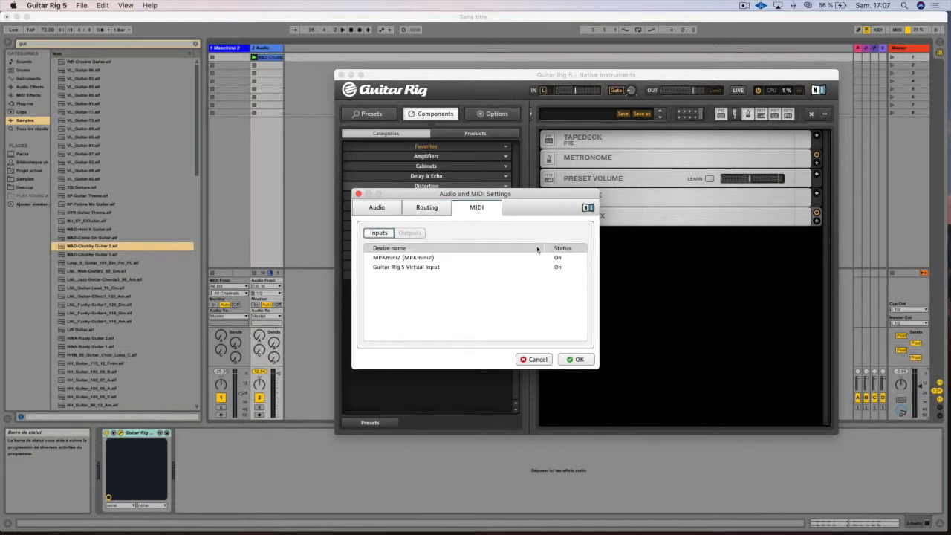
{"action": "left_click", "coordinate": [558, 260]}
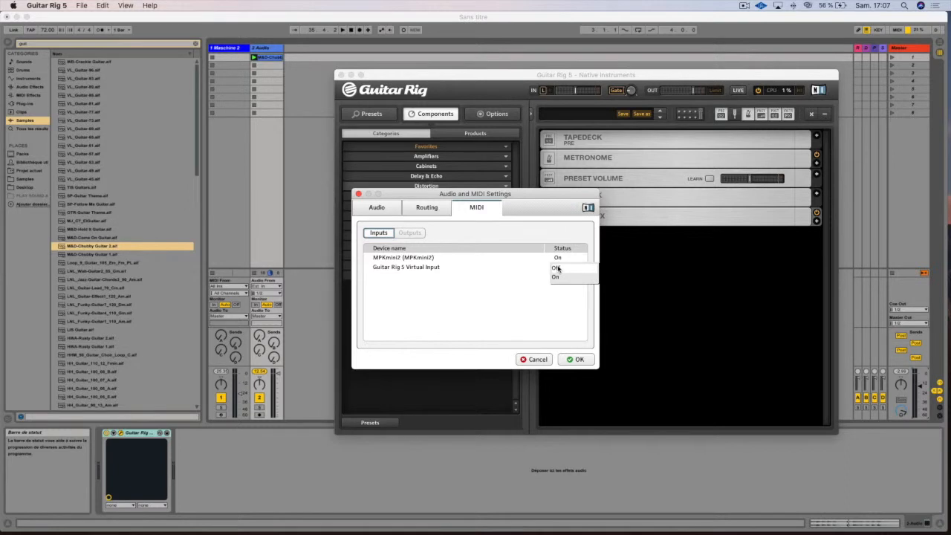
{"action": "left_click", "coordinate": [535, 272]}
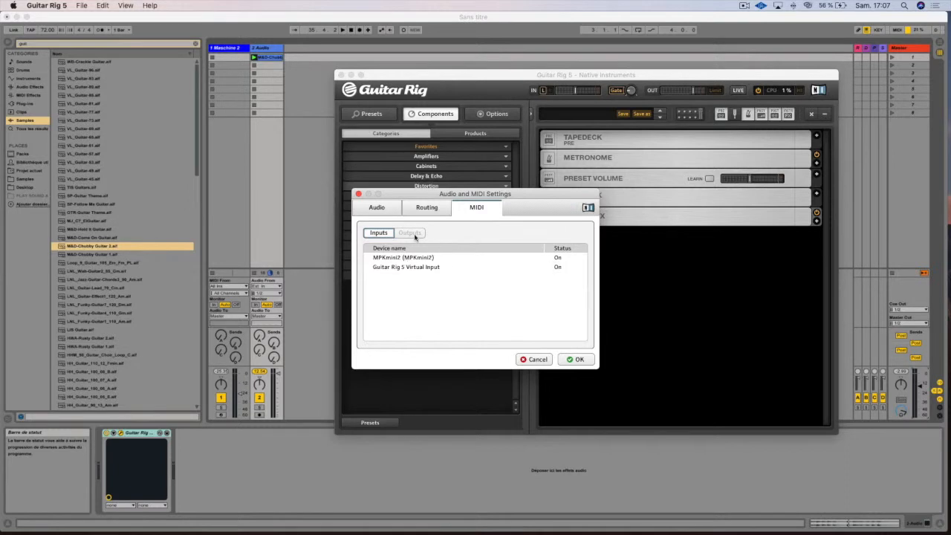
{"action": "left_click", "coordinate": [359, 194]}
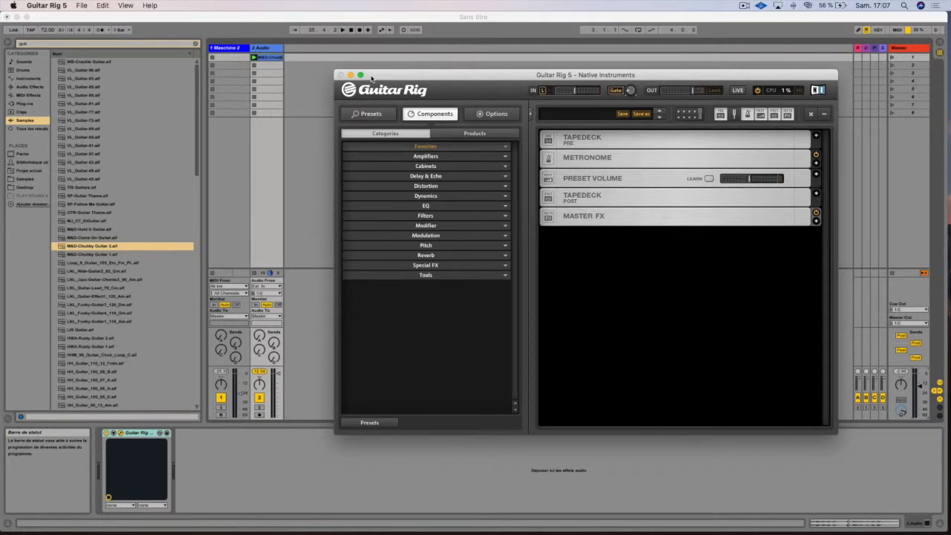
Return to Ableton Live's 2 Audio track, load the Nervous Frequency preset and leave Live view
{"action": "left_click", "coordinate": [263, 50]}
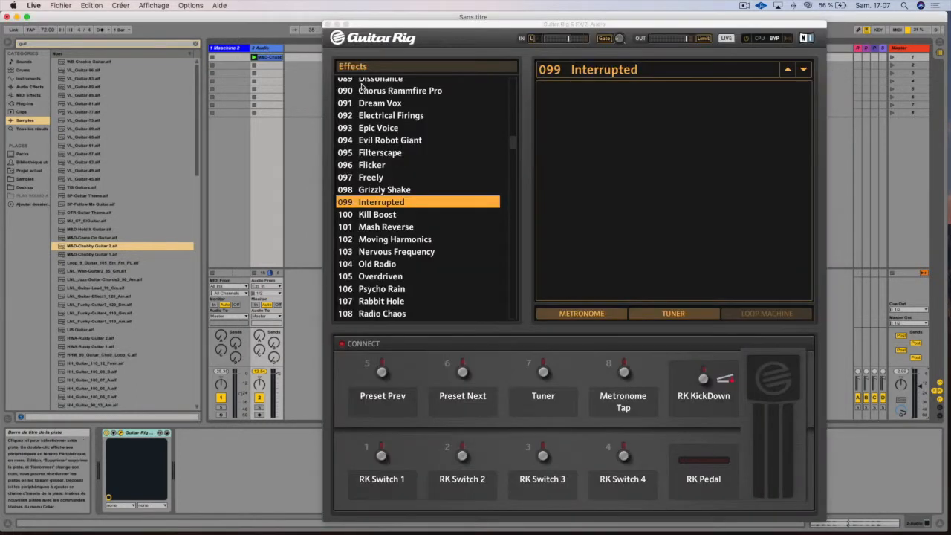
{"action": "left_click", "coordinate": [414, 217]}
{"action": "left_click", "coordinate": [414, 218]}
{"action": "left_click", "coordinate": [414, 218]}
{"action": "left_click", "coordinate": [414, 217]}
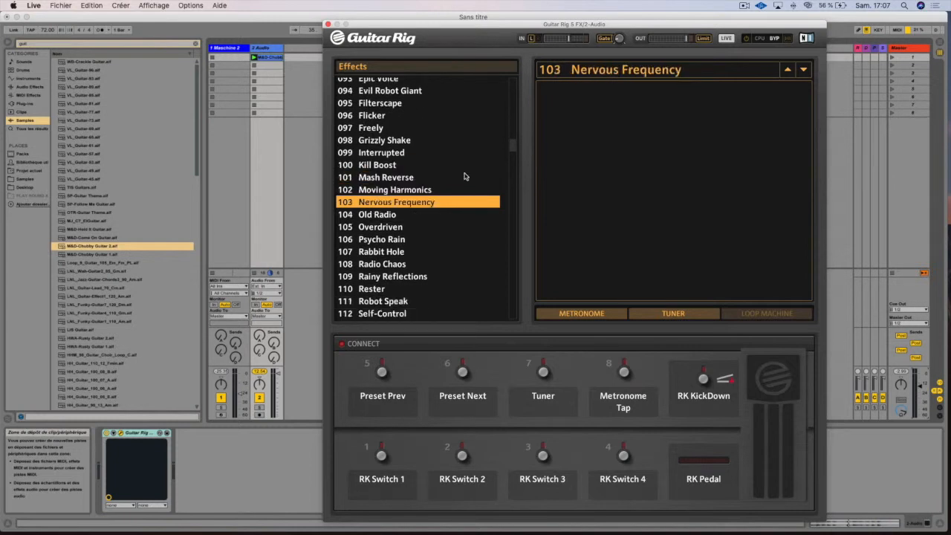
{"action": "left_click", "coordinate": [726, 38]}
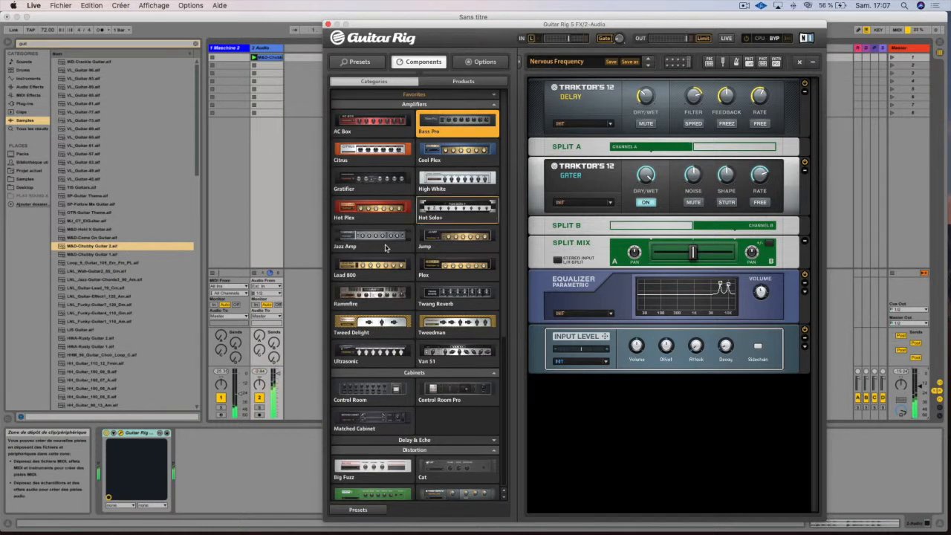
Raise the volume of the 1 Maschine 2 track and load the Old Radio preset
{"action": "left_click_drag", "start_coordinate": [241, 394], "coordinate": [241, 390]}
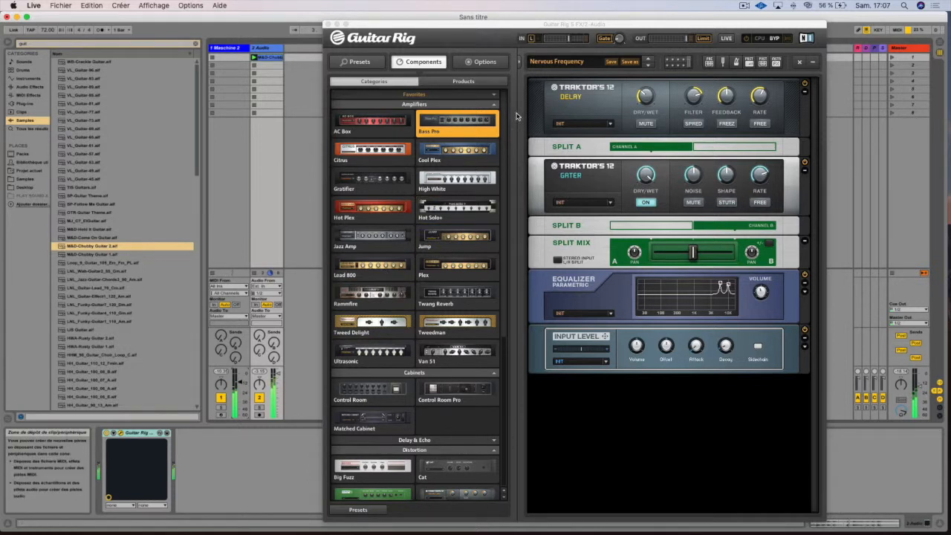
{"action": "left_click", "coordinate": [649, 66]}
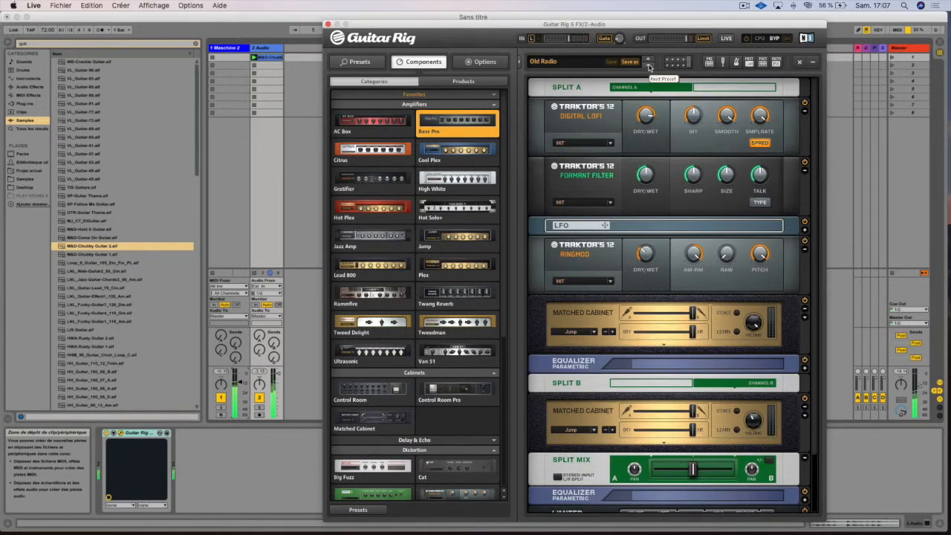
Step forward through the presets to Self-Control and show the foot controller view below the rack
{"action": "left_click", "coordinate": [649, 66]}
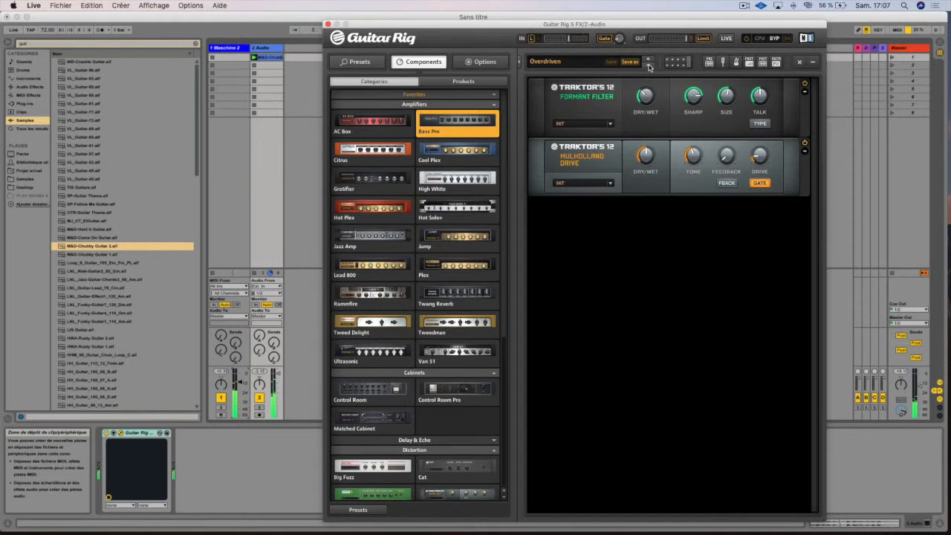
{"action": "left_click", "coordinate": [649, 66]}
{"action": "left_click", "coordinate": [648, 66]}
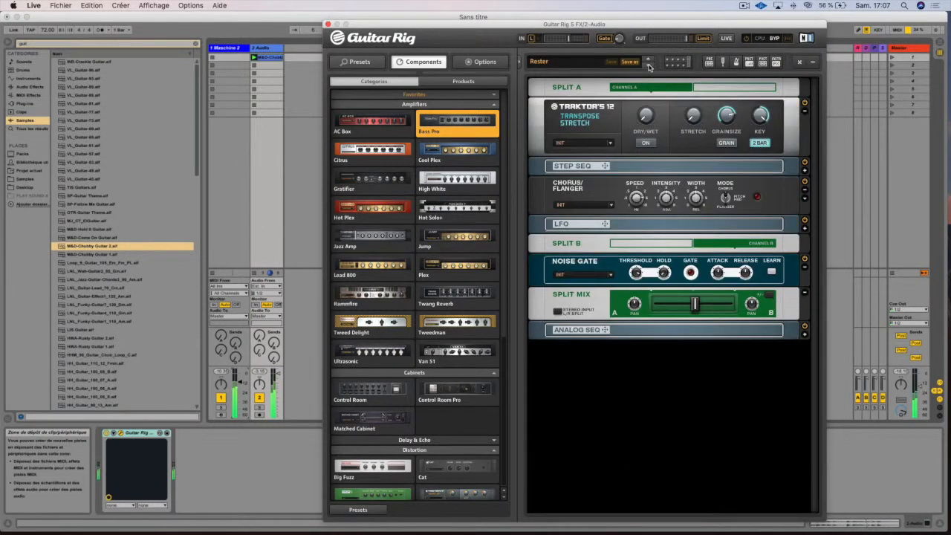
{"action": "left_click", "coordinate": [649, 66]}
{"action": "left_click", "coordinate": [682, 64]}
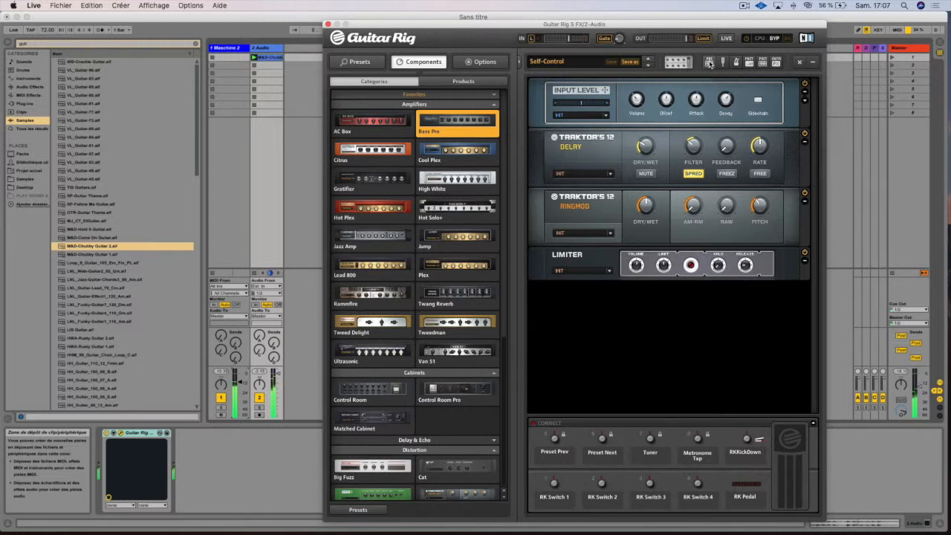
Show the Tapedeck Pre module and load Eddie_van_Panama.wav into it
{"action": "left_click", "coordinate": [709, 62]}
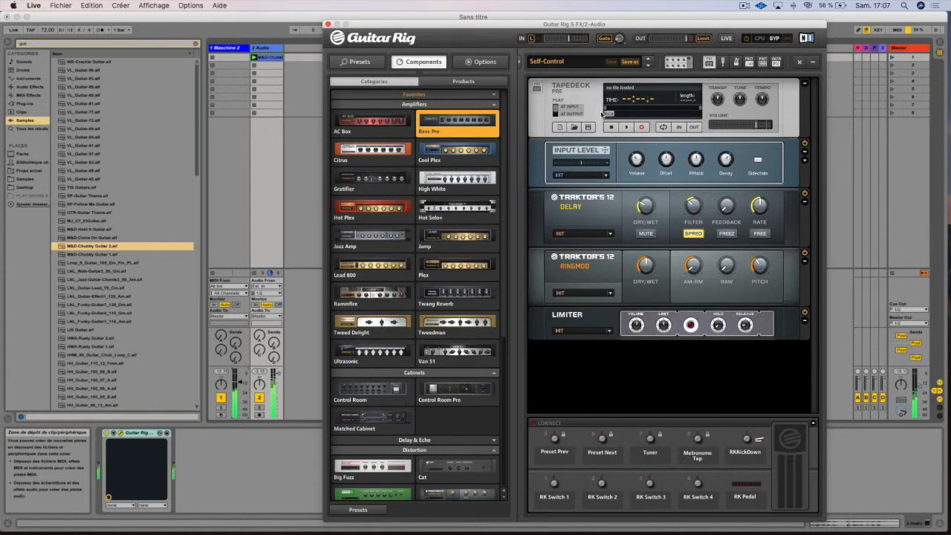
{"action": "left_click", "coordinate": [574, 128]}
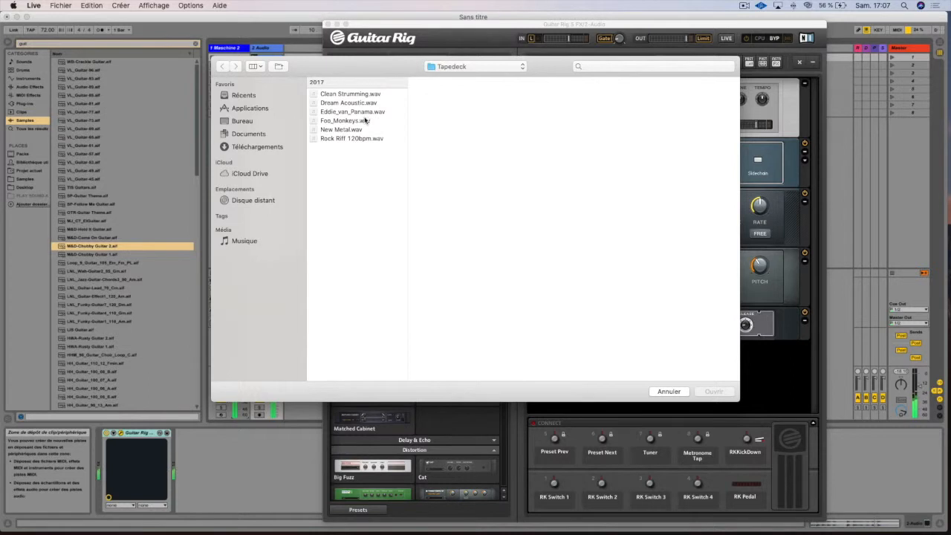
{"action": "left_click", "coordinate": [363, 111]}
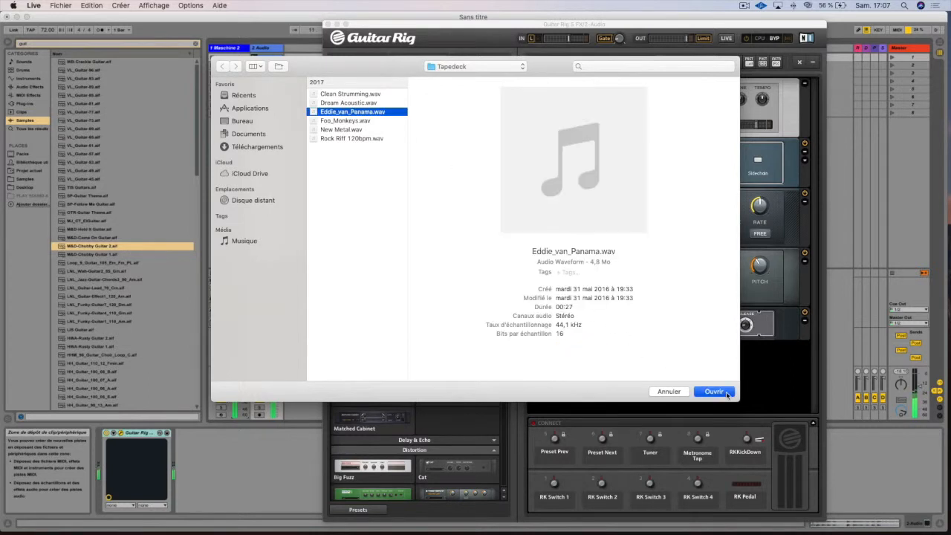
{"action": "left_click", "coordinate": [715, 392]}
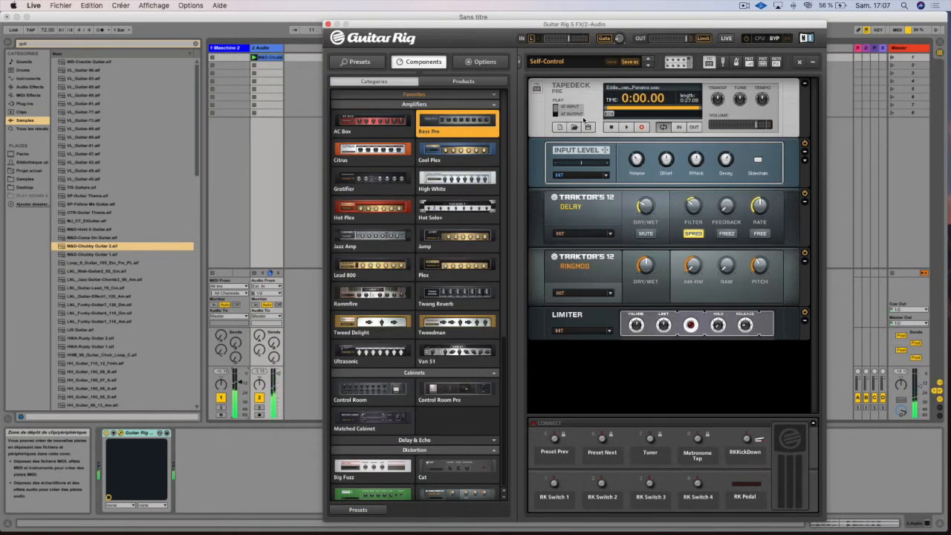
Dismiss the reopened file selection and play the audio file loaded in Tapedeck Pre
{"action": "left_click", "coordinate": [570, 130]}
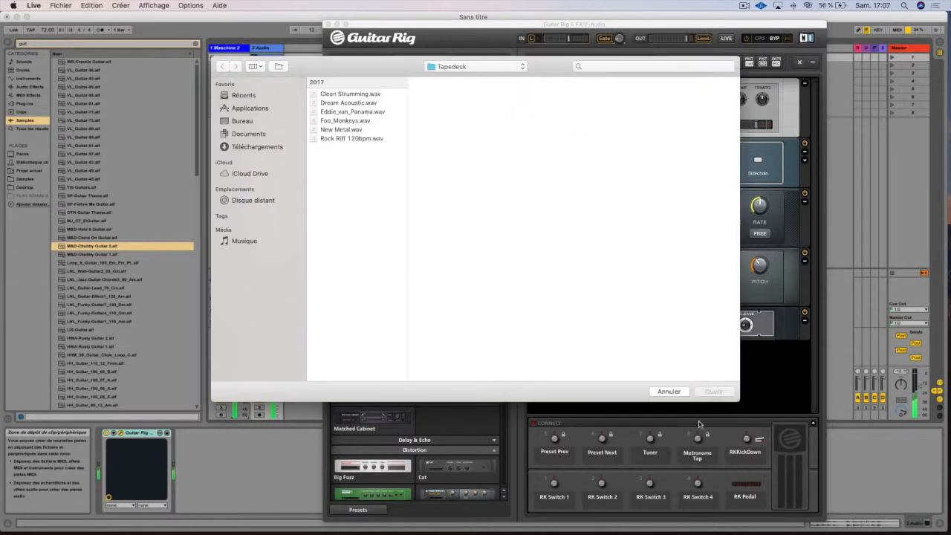
{"action": "left_click", "coordinate": [669, 391]}
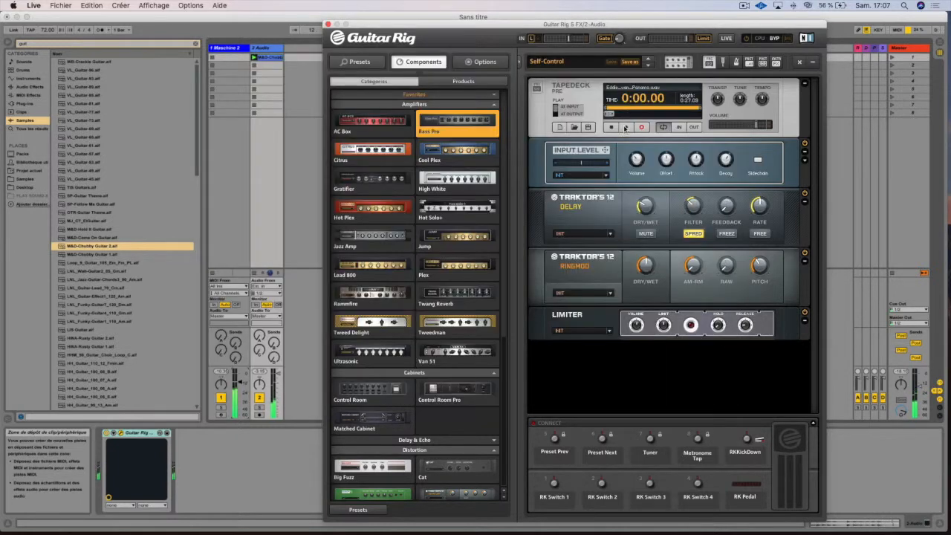
{"action": "left_click", "coordinate": [627, 127]}
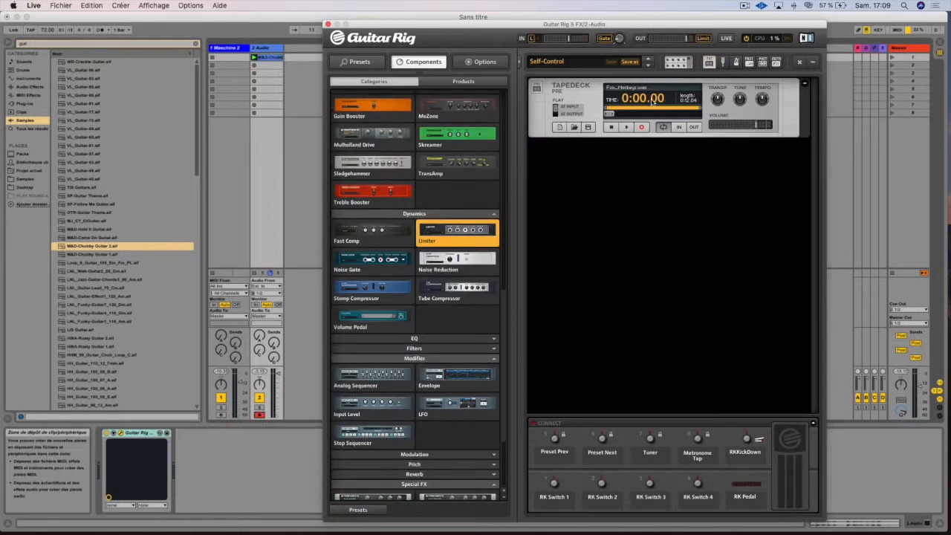
{"action": "left_click", "coordinate": [627, 127]}
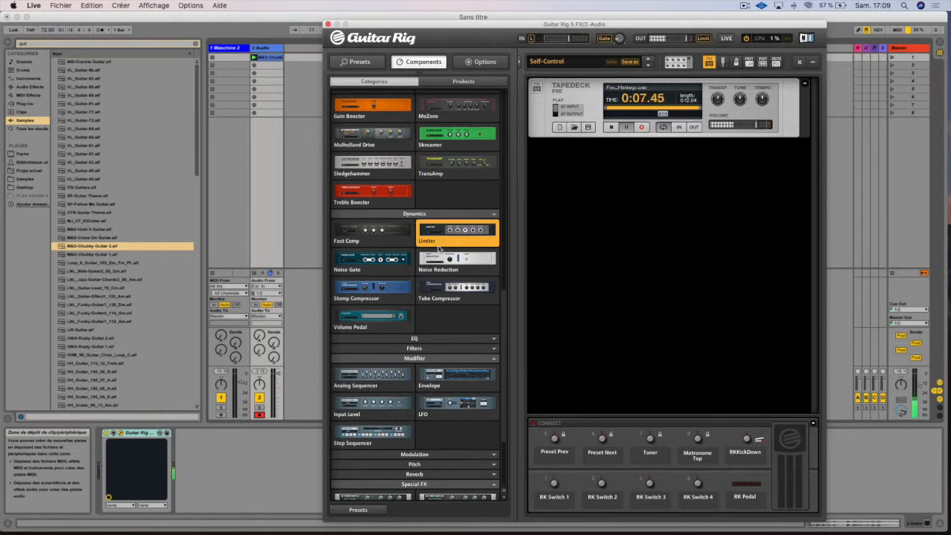
Add the Fast Comp to the rack and choose its Fast Setting preset
{"action": "left_click_drag", "start_coordinate": [369, 235], "coordinate": [647, 212]}
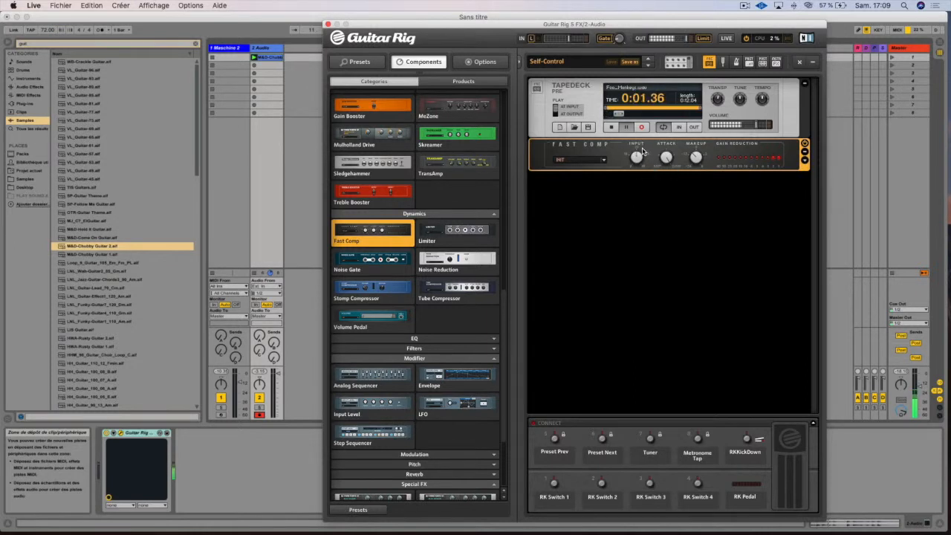
{"action": "left_click", "coordinate": [602, 162]}
{"action": "left_click", "coordinate": [617, 188]}
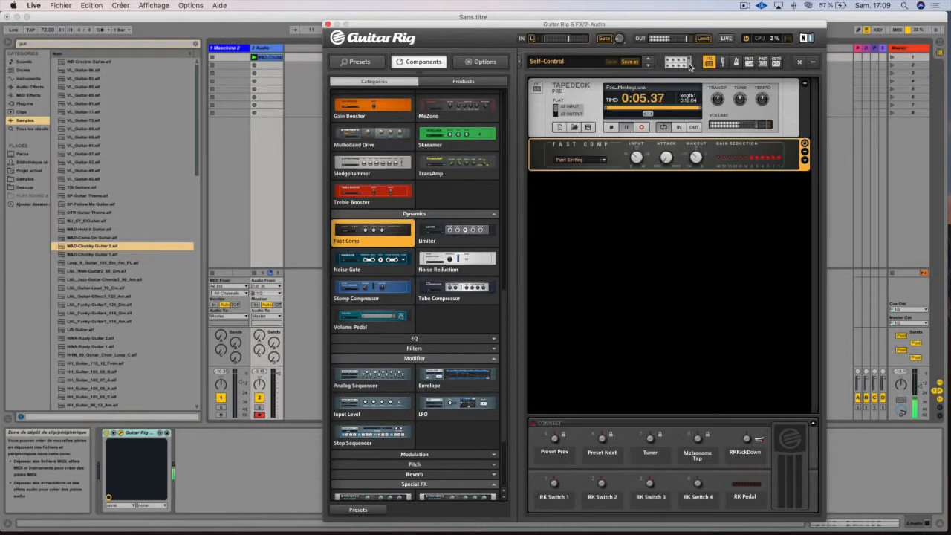
Show the Tuner, Metronome and Preset Volume modules one at a time, hiding each again after viewing it
{"action": "left_click", "coordinate": [722, 62]}
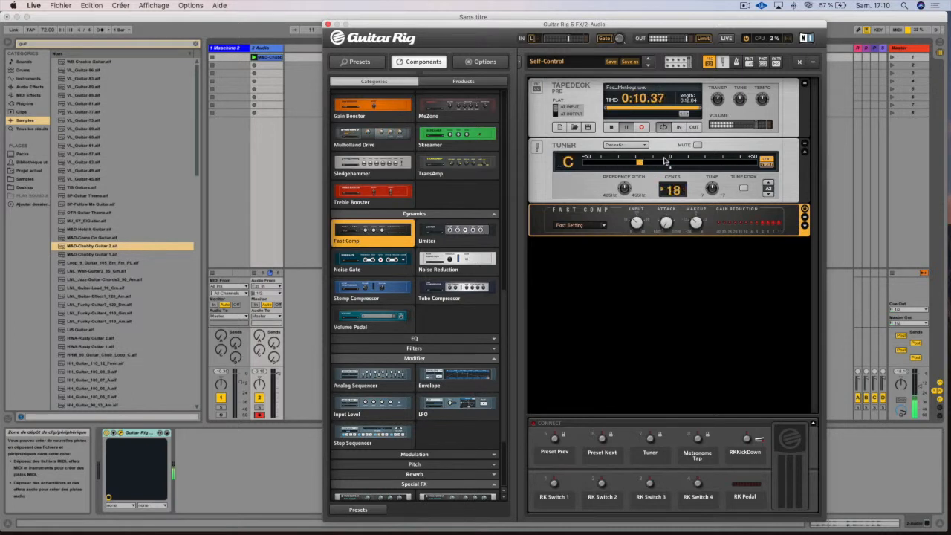
{"action": "left_click", "coordinate": [722, 62]}
{"action": "left_click", "coordinate": [735, 63]}
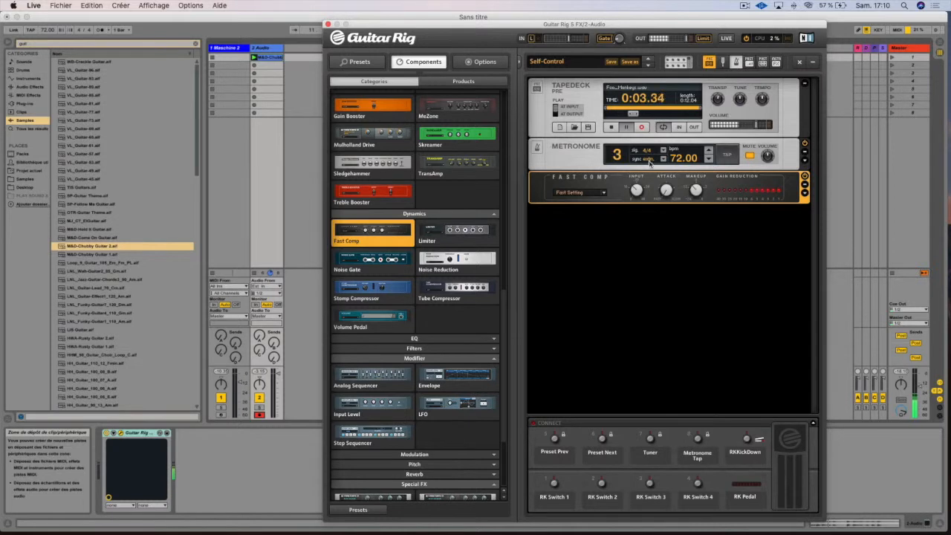
{"action": "left_click", "coordinate": [735, 62]}
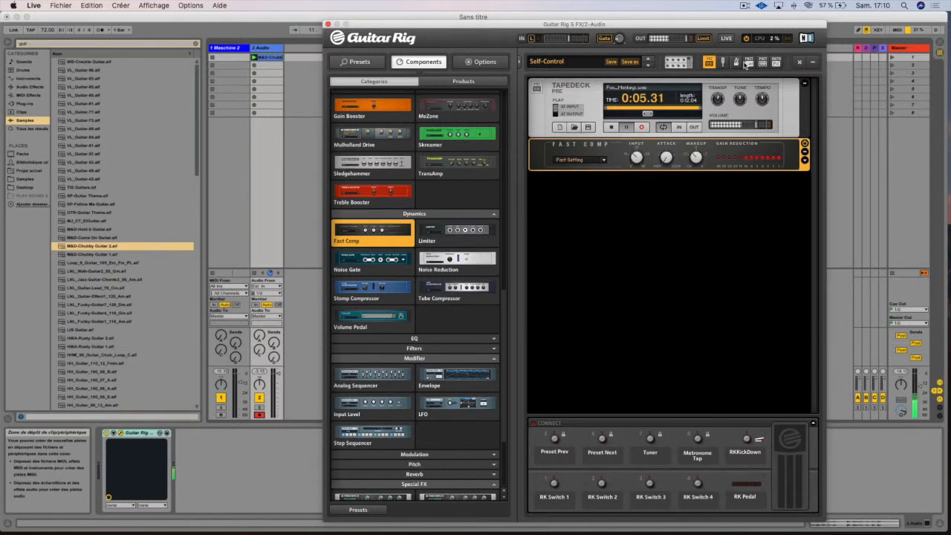
{"action": "left_click", "coordinate": [749, 63]}
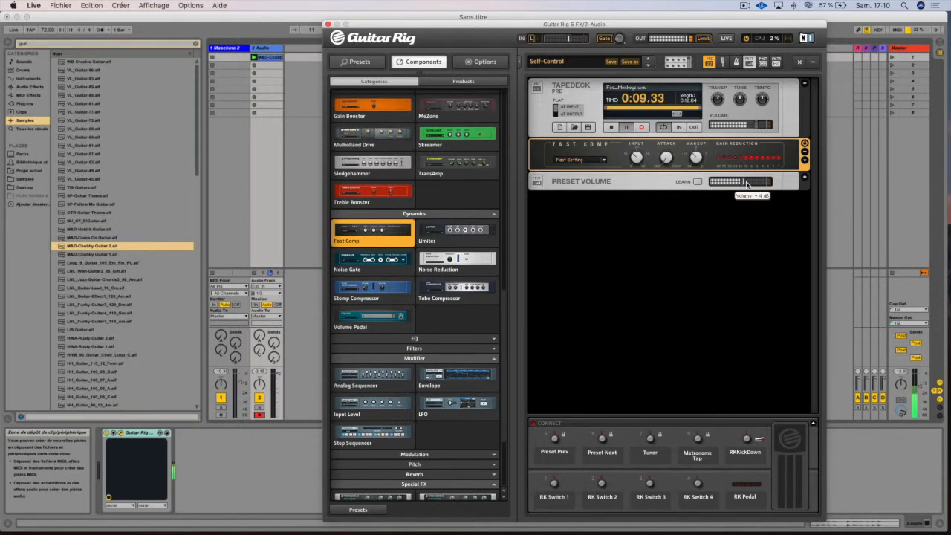
{"action": "left_click", "coordinate": [749, 62]}
Show the Tapedeck Post module and record a short take of the processed signal with it
{"action": "left_click", "coordinate": [763, 63]}
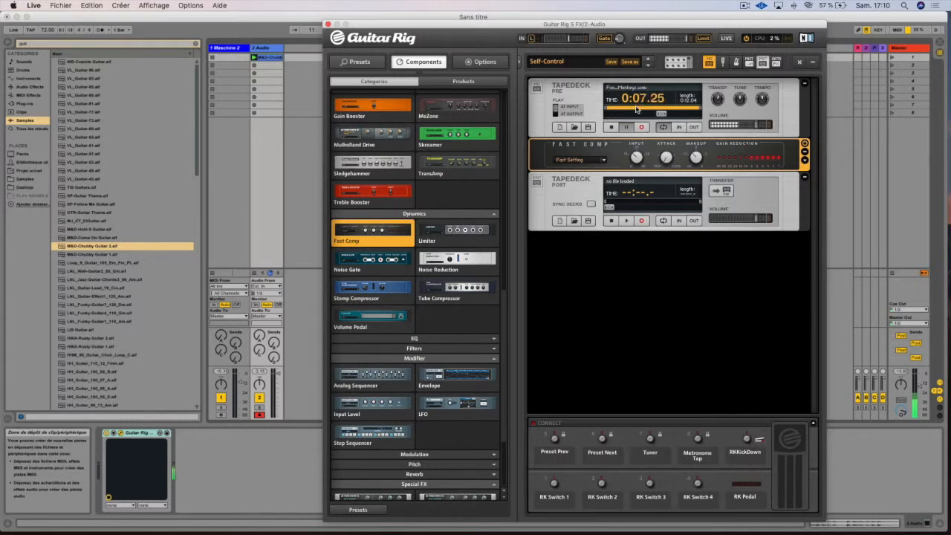
{"action": "left_click", "coordinate": [641, 221]}
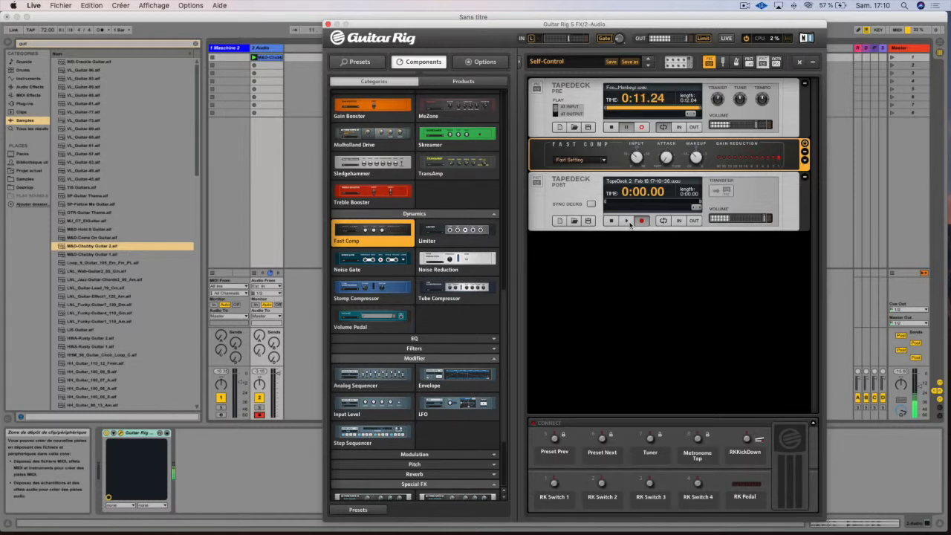
{"action": "left_click", "coordinate": [628, 222]}
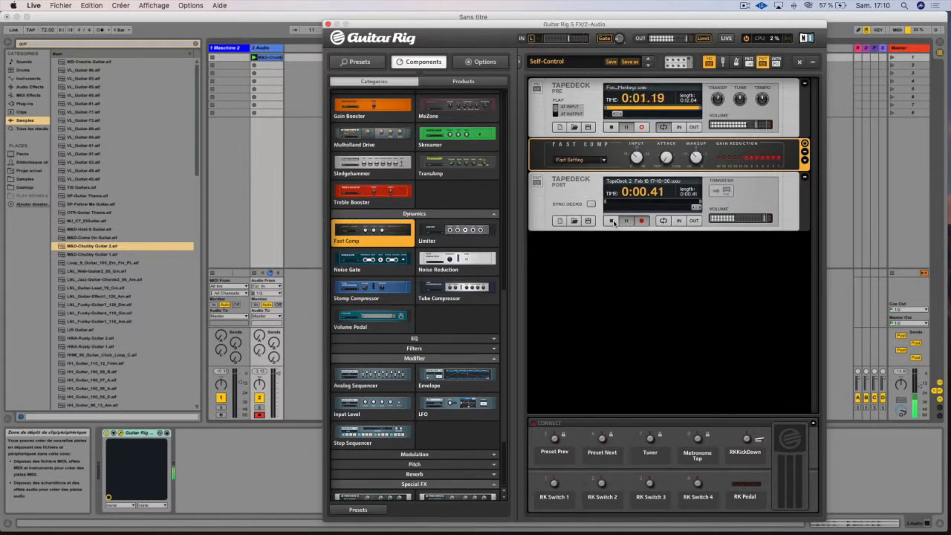
{"action": "left_click", "coordinate": [613, 222]}
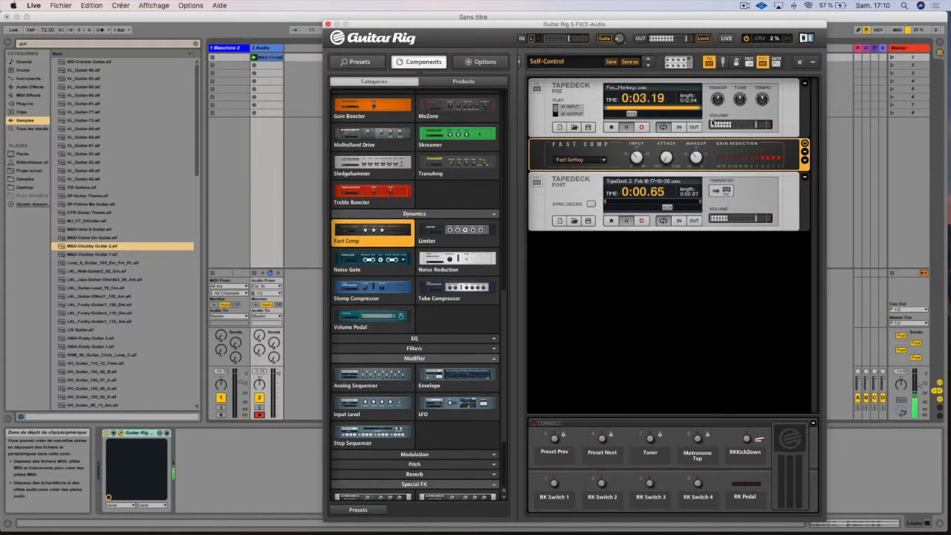
Shorten the playback loop of the take in Tapedeck Post with Tapedeck Pre paused, and resume Tapedeck Pre
{"action": "left_click", "coordinate": [627, 127]}
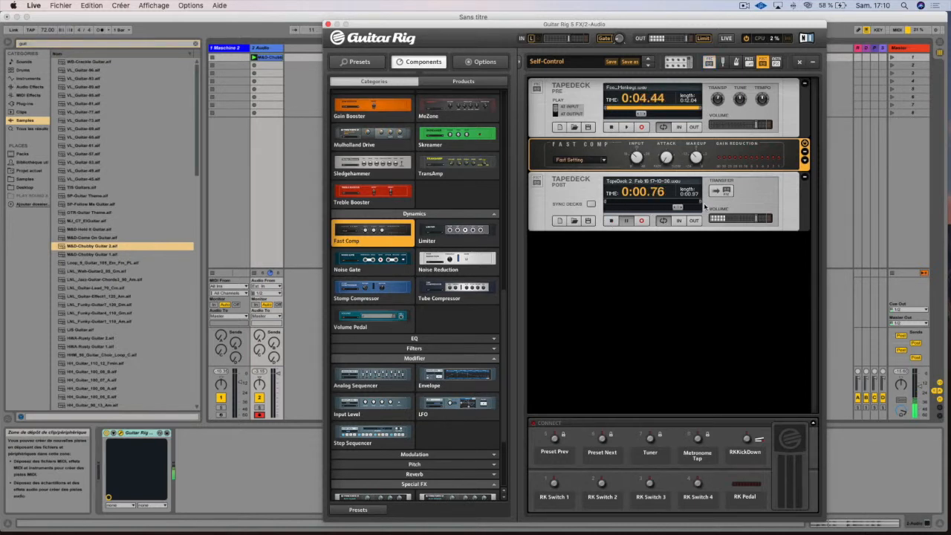
{"action": "left_click_drag", "start_coordinate": [698, 205], "coordinate": [660, 206]}
{"action": "left_click", "coordinate": [626, 127]}
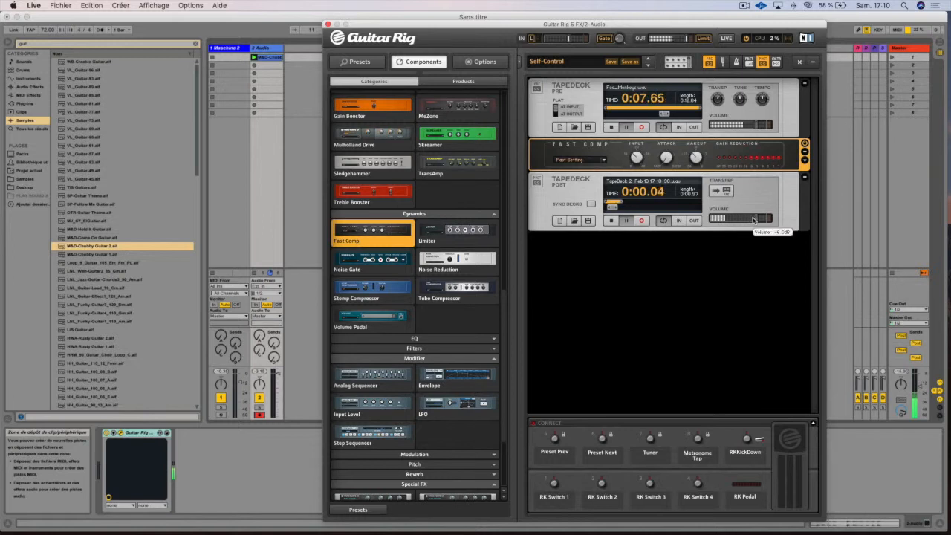
Show the Master FX section, add the Analog Sequencer to the rack and to Master FX, and collapse and re-expand the section
{"action": "left_click", "coordinate": [776, 63]}
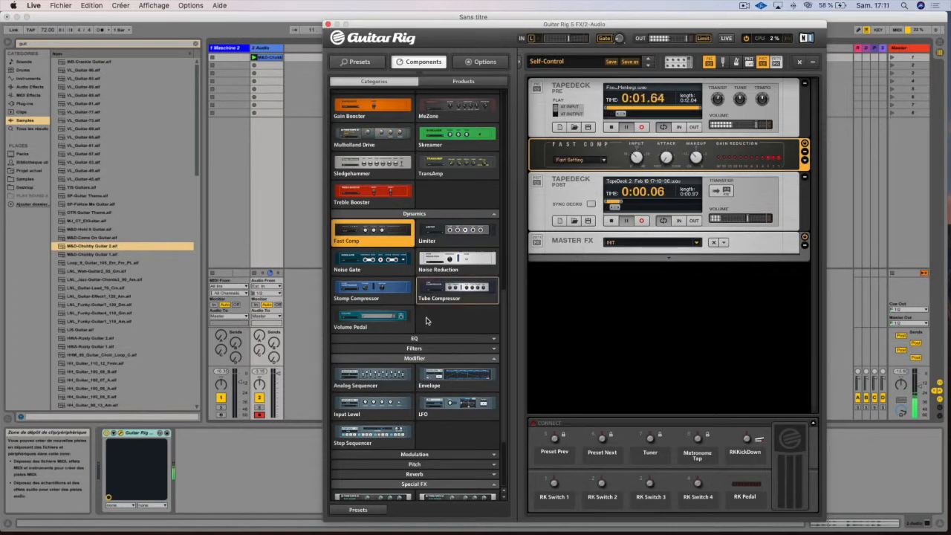
{"action": "left_click_drag", "start_coordinate": [387, 384], "coordinate": [608, 256]}
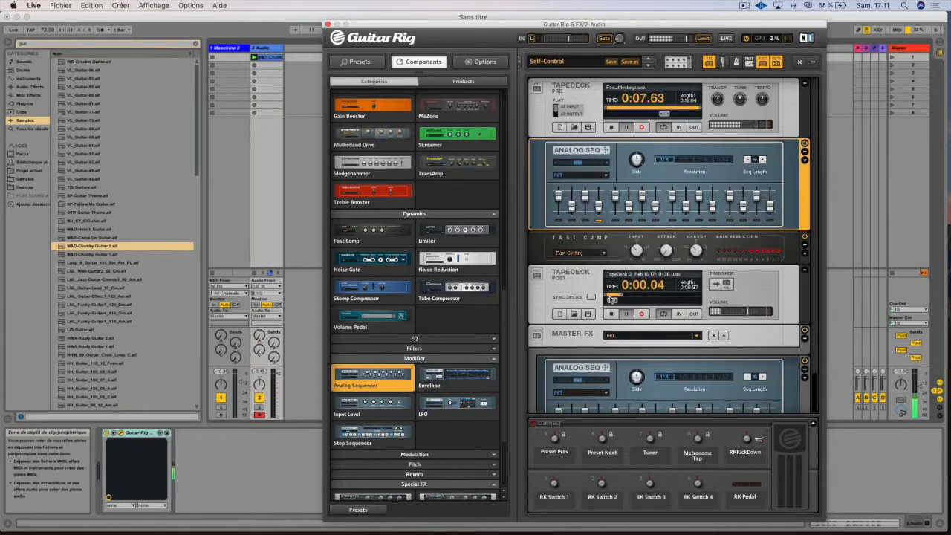
{"action": "scroll", "coordinate": [808, 295], "scroll_direction": "down", "scroll_amount": 2}
{"action": "left_click", "coordinate": [807, 294]}
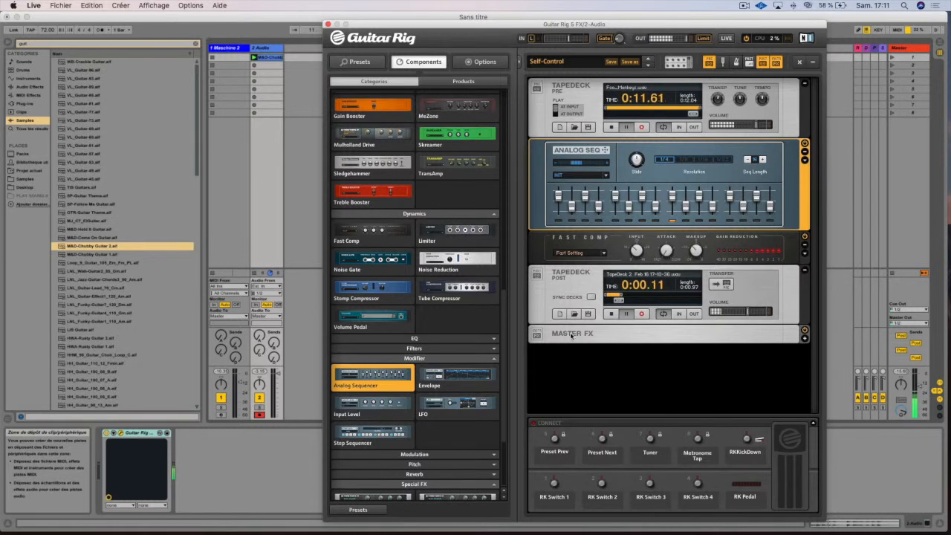
{"action": "left_click", "coordinate": [804, 339]}
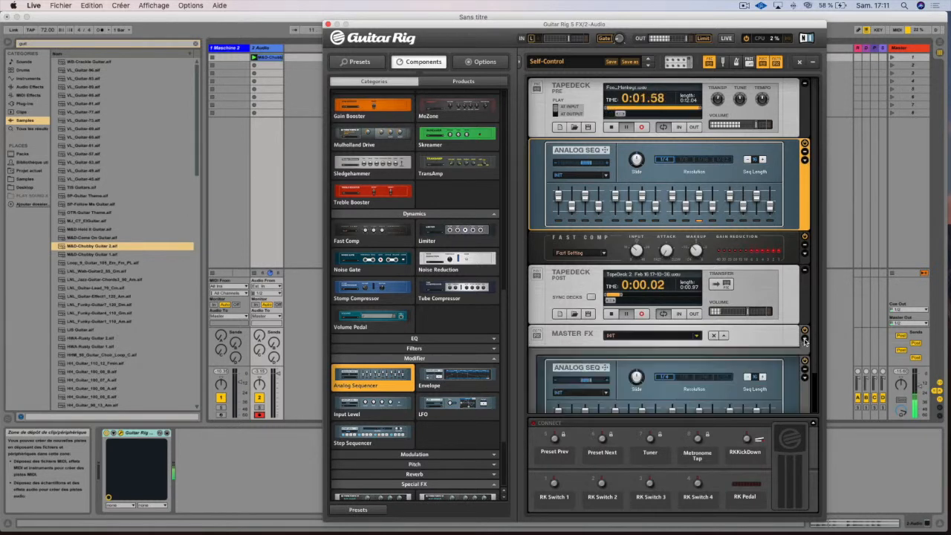
Adjust several step levels of the Master FX Analog Sequencer and set its resolution to 1/8
{"action": "scroll", "coordinate": [693, 349], "scroll_direction": "down", "scroll_amount": 2}
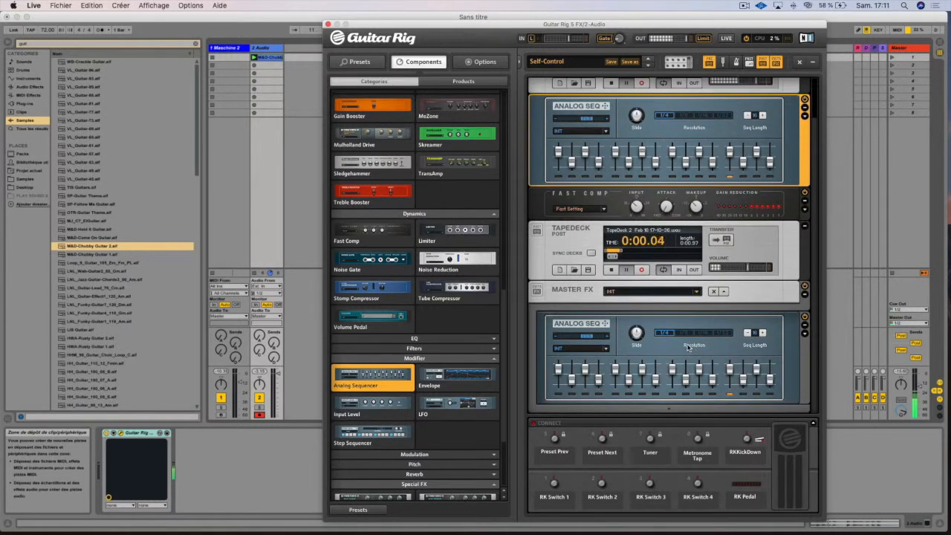
{"action": "left_click_drag", "start_coordinate": [629, 379], "coordinate": [704, 364]}
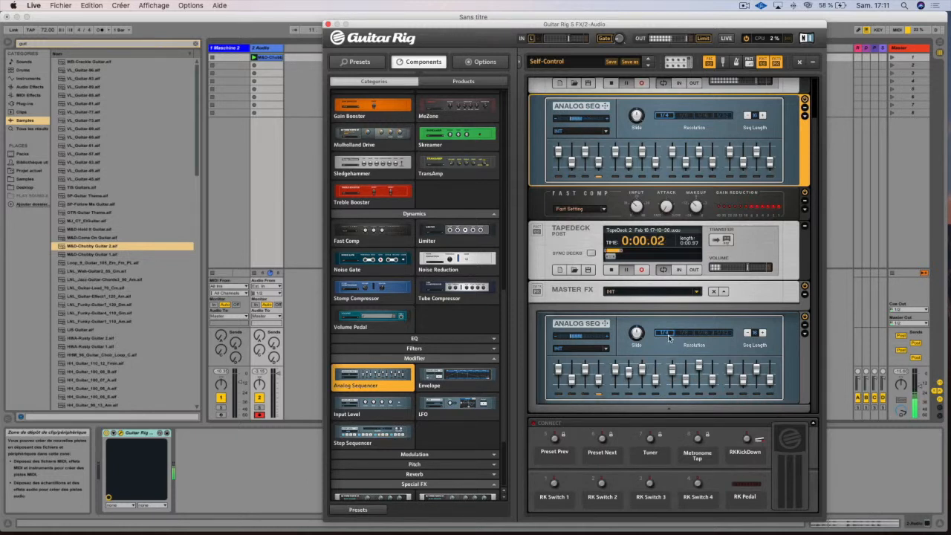
{"action": "left_click", "coordinate": [692, 334]}
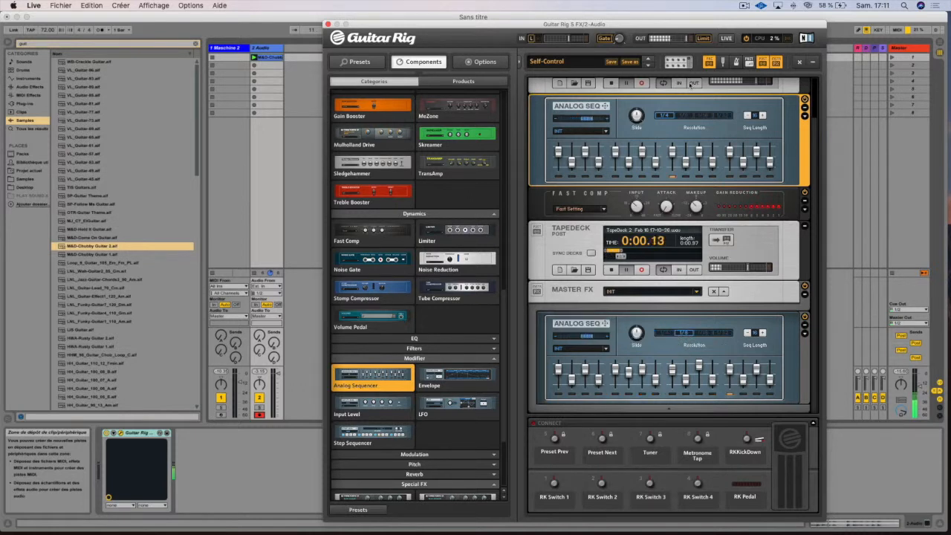
Clear all components from the rack and minimize the remaining modules
{"action": "left_click", "coordinate": [799, 64]}
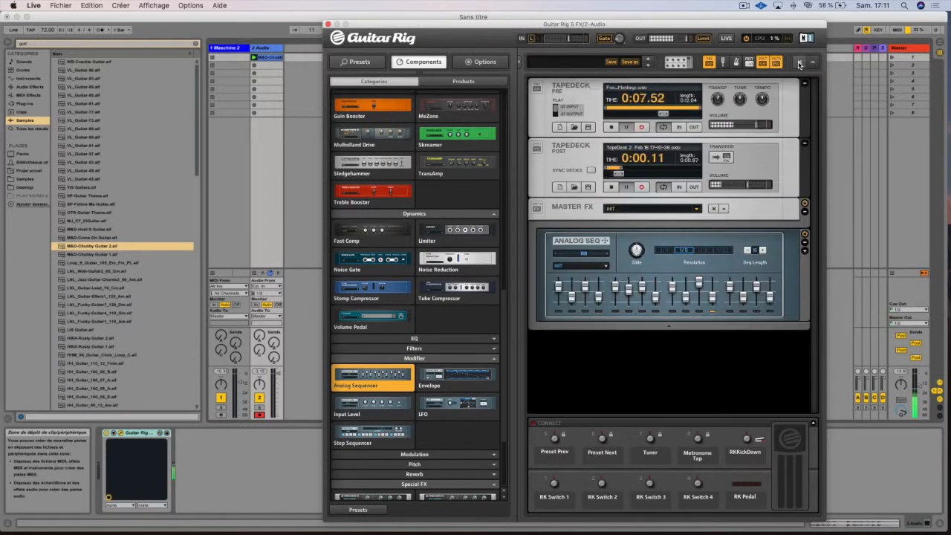
{"action": "left_click", "coordinate": [813, 63]}
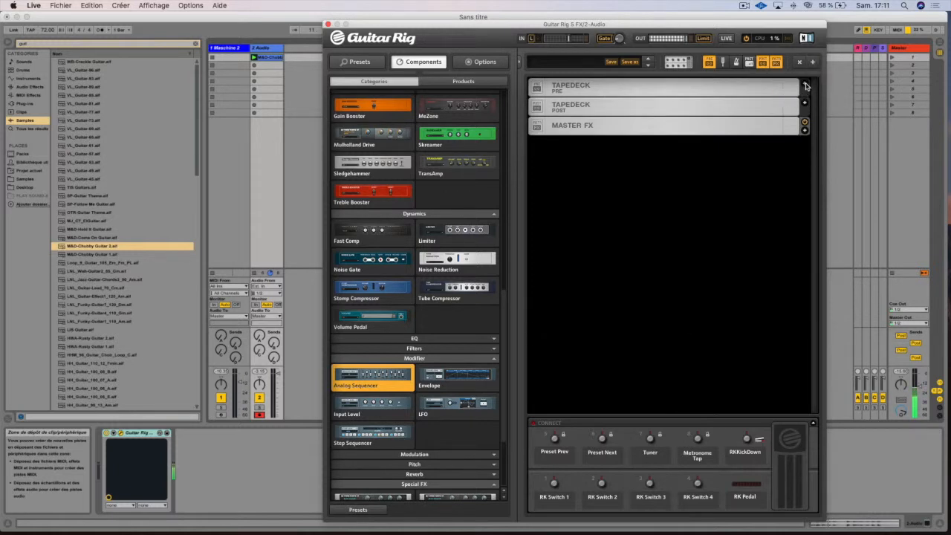
Expand Tapedeck Pre and Tapedeck Post and halt playback in both
{"action": "left_click", "coordinate": [805, 85]}
{"action": "left_click", "coordinate": [804, 142]}
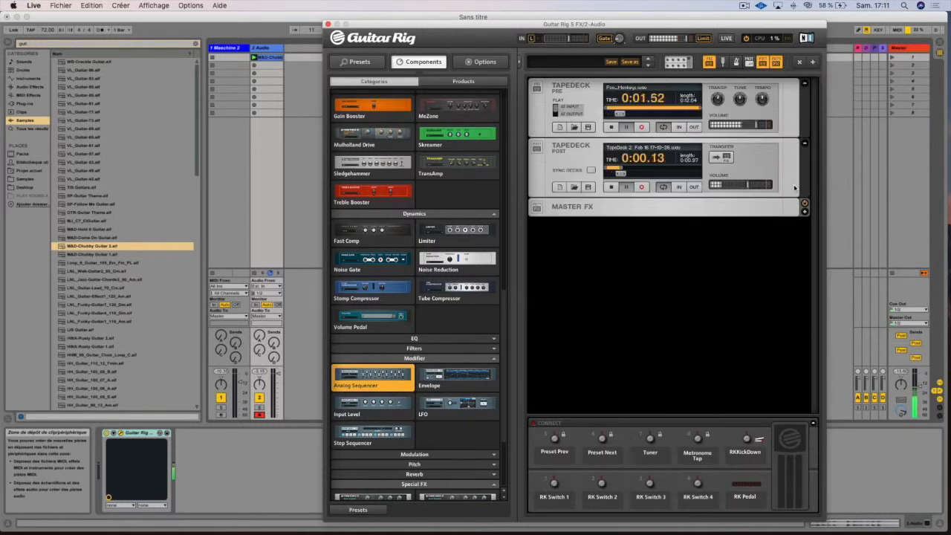
{"action": "left_click", "coordinate": [626, 187]}
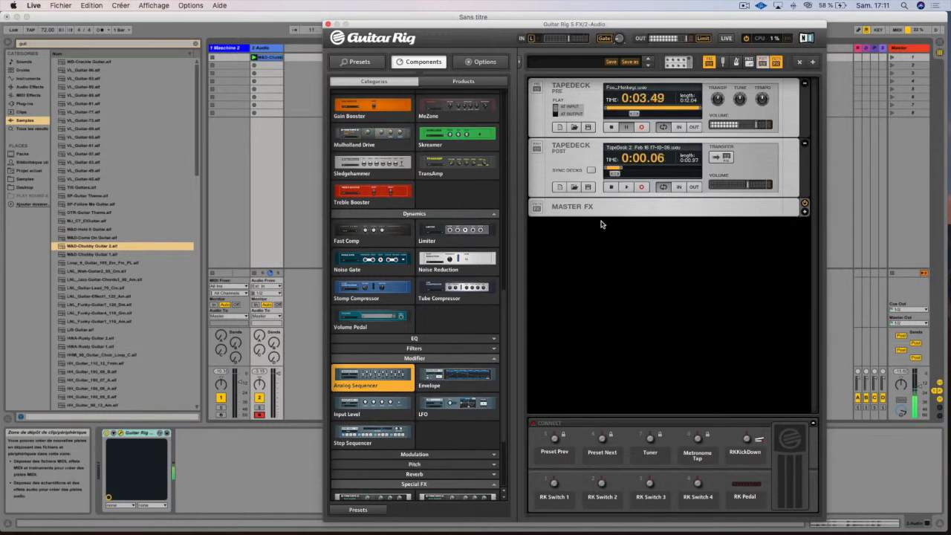
{"action": "left_click", "coordinate": [611, 128]}
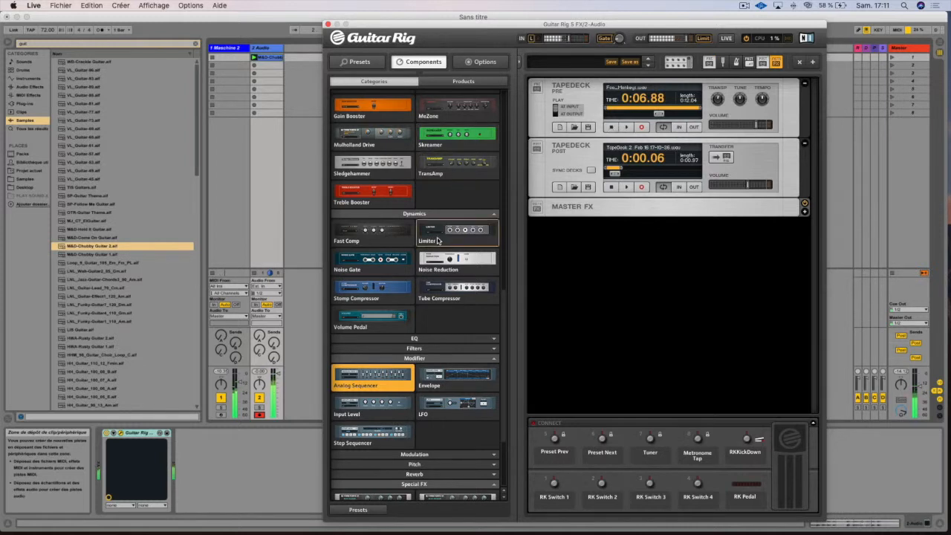
Add the Beat Slicer between Tapedeck Pre and Tapedeck Post, with Slice enabled and its Dry/Wet, Buzz, Style and Pattern adjusted
{"action": "scroll", "coordinate": [424, 313], "scroll_direction": "down", "scroll_amount": 5}
{"action": "left_click_drag", "start_coordinate": [400, 386], "coordinate": [648, 275]}
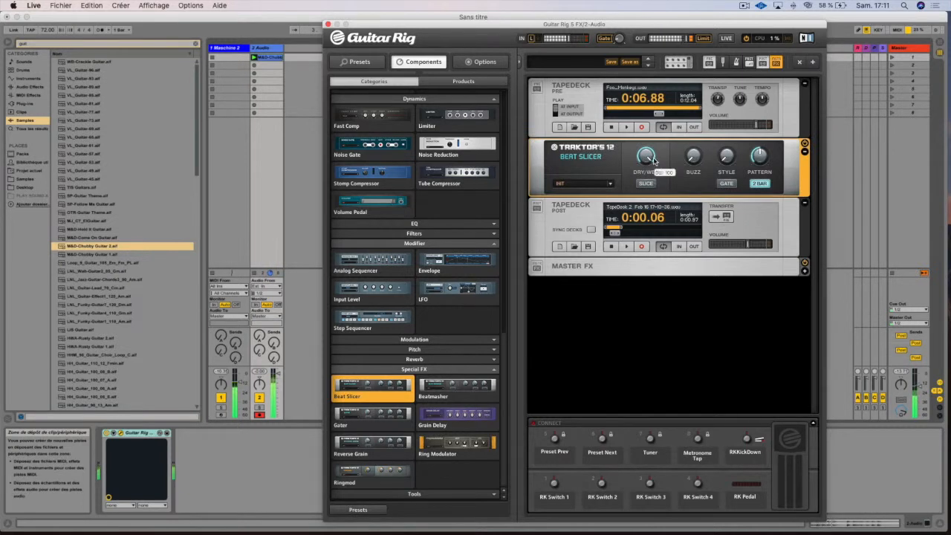
{"action": "left_click", "coordinate": [645, 183]}
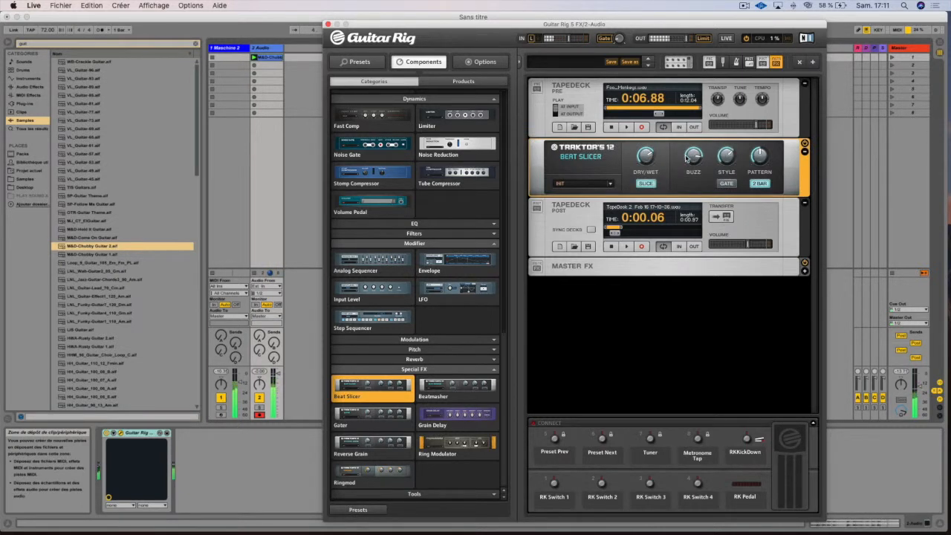
{"action": "left_click_drag", "start_coordinate": [654, 158], "coordinate": [652, 172]}
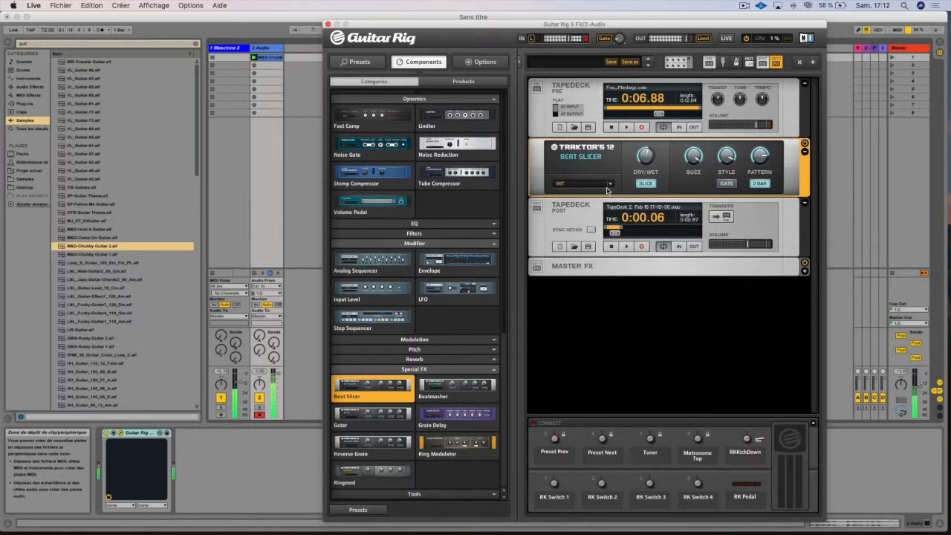
Set the window height to Small (635 px) in the preferences, and return it to Large (1057 px)
{"action": "left_click", "coordinate": [480, 63]}
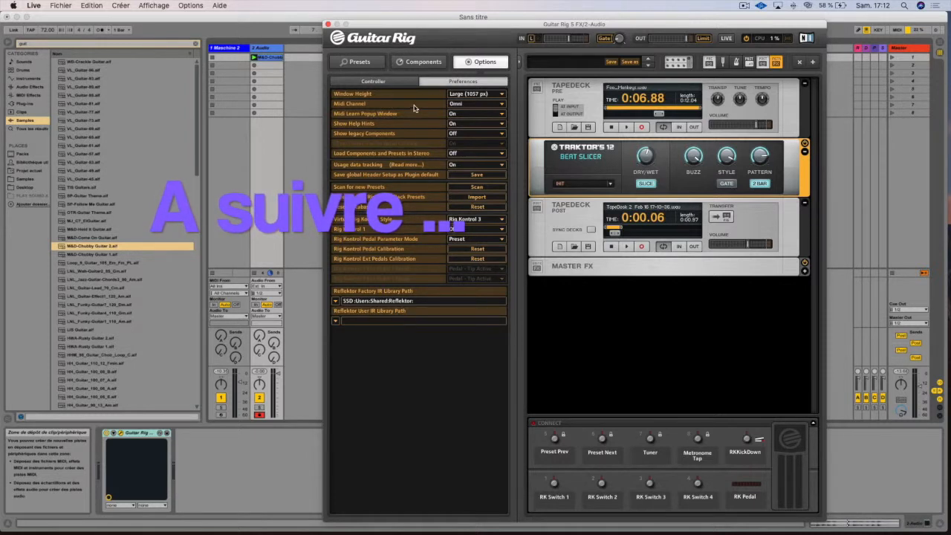
{"action": "left_click", "coordinate": [475, 94]}
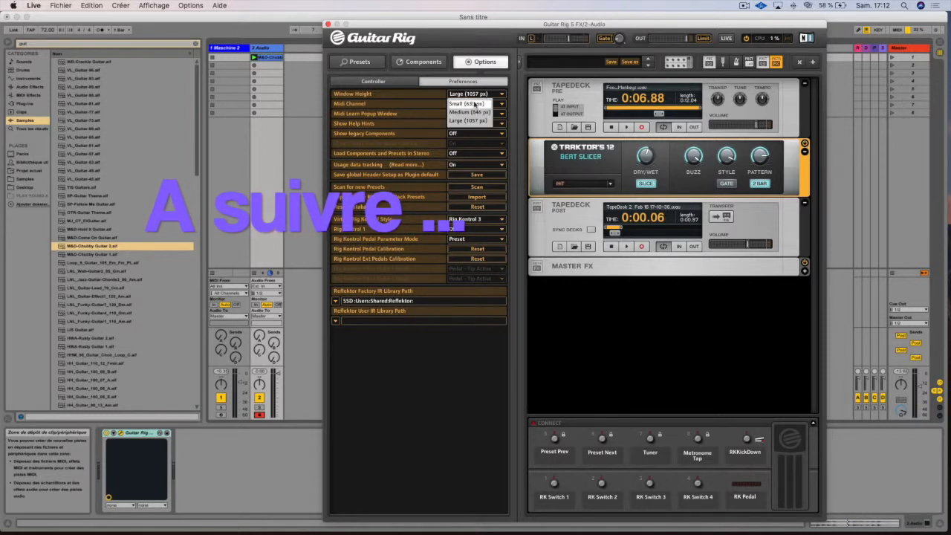
{"action": "left_click", "coordinate": [470, 103]}
{"action": "left_click", "coordinate": [475, 94]}
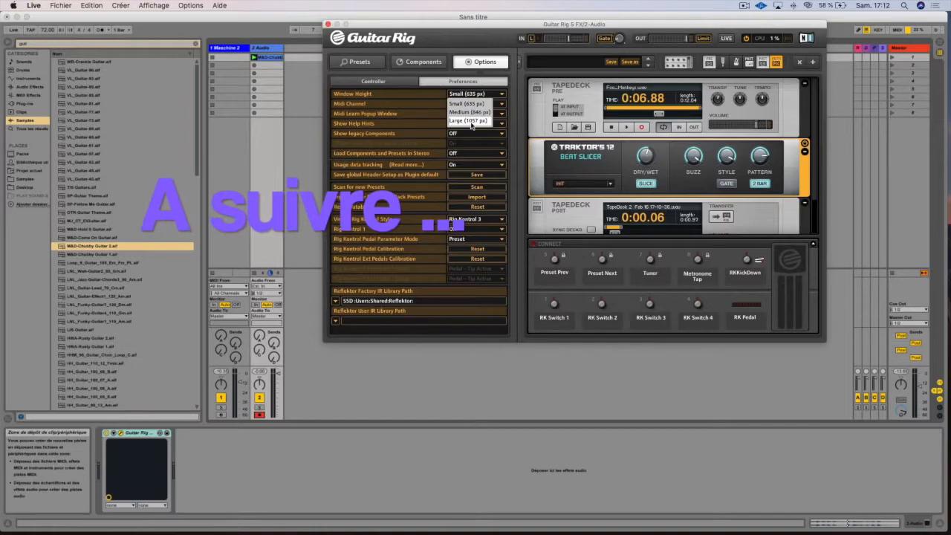
{"action": "left_click", "coordinate": [470, 121]}
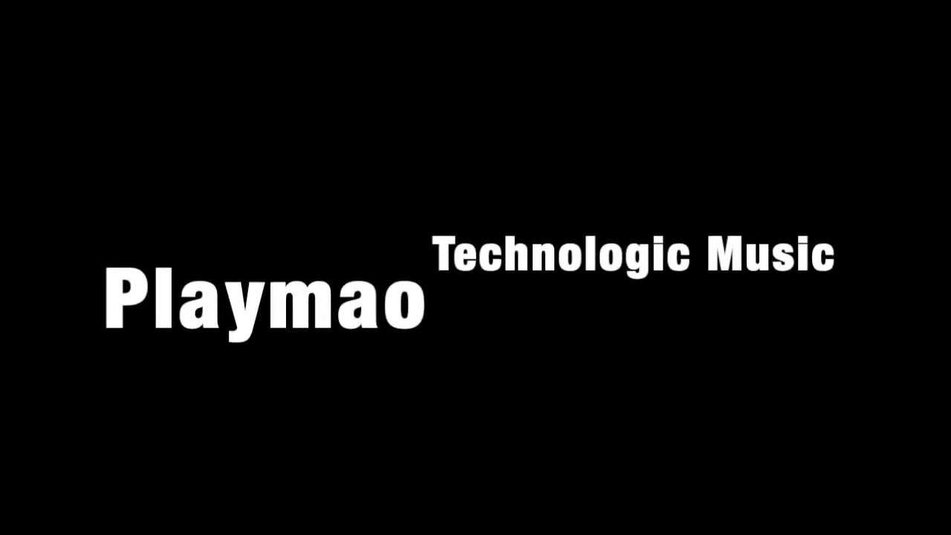